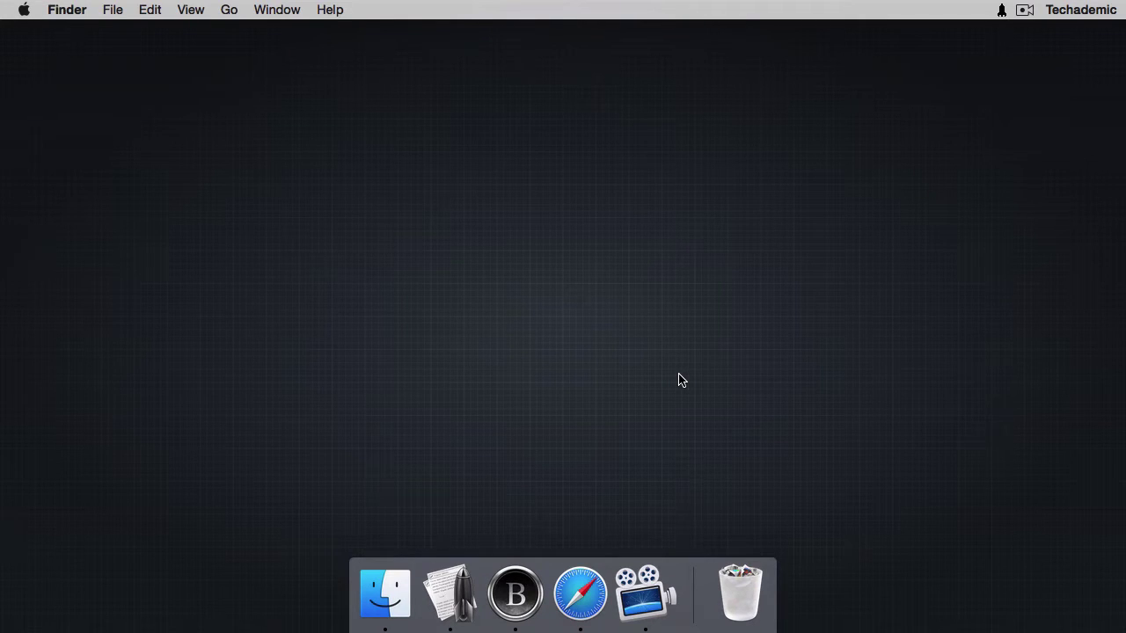
Step: Bring Safari to the front on the nvALT project page at brettterpstra.com
{"action": "left_click", "coordinate": [581, 595]}
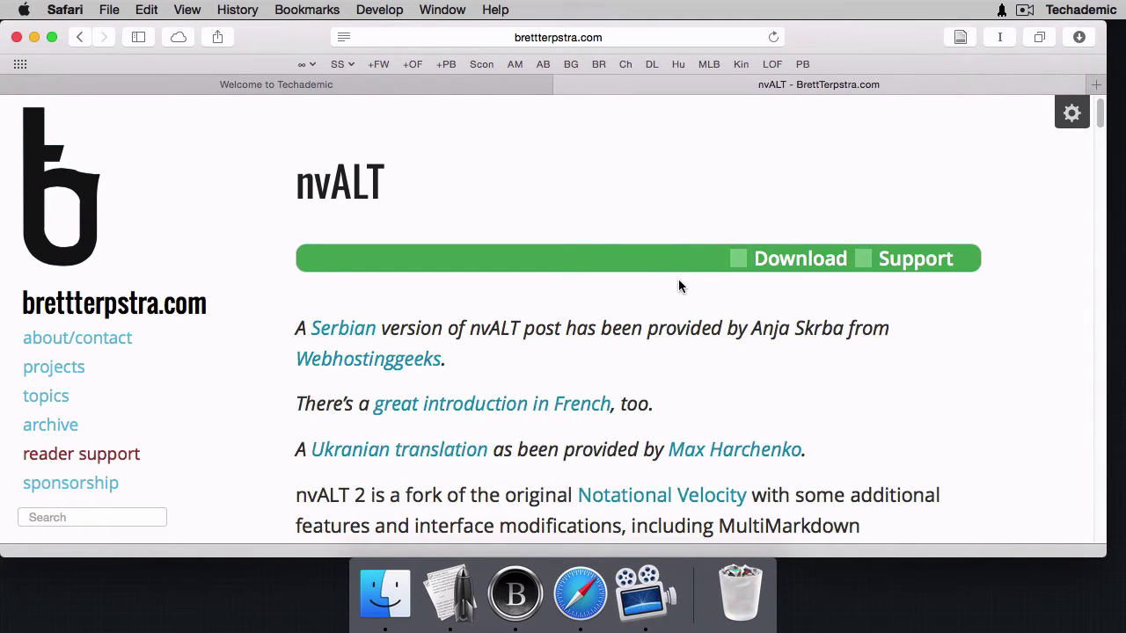
Step: Hide Safari, launch nvALT, and move its notes window toward the screen centre
{"action": "key", "text": "F11"}
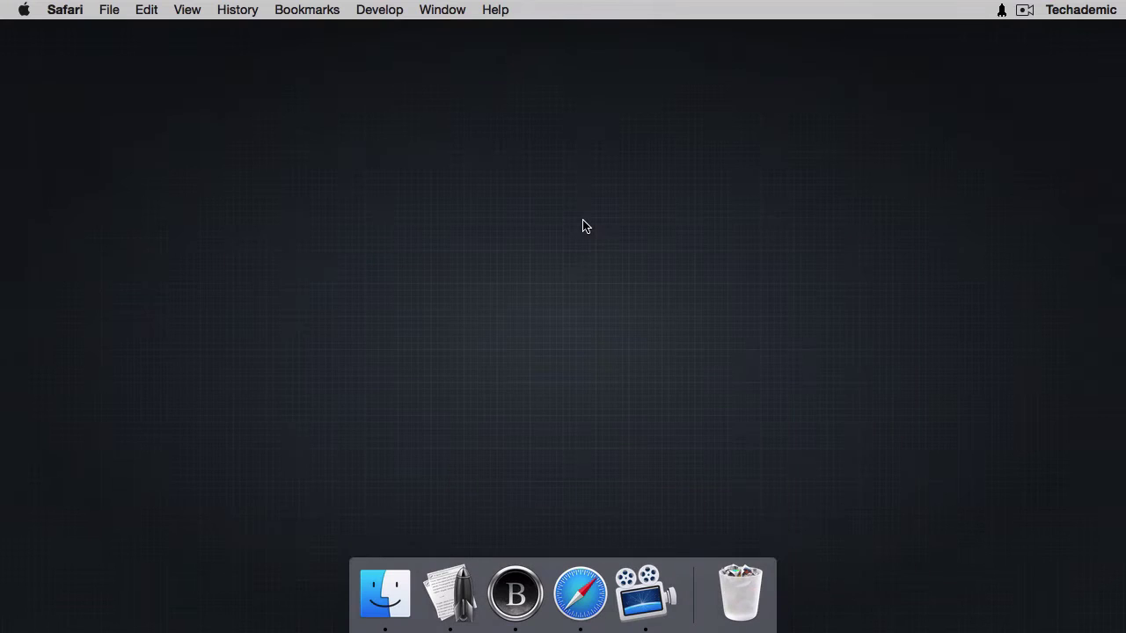
{"action": "left_click", "coordinate": [446, 591]}
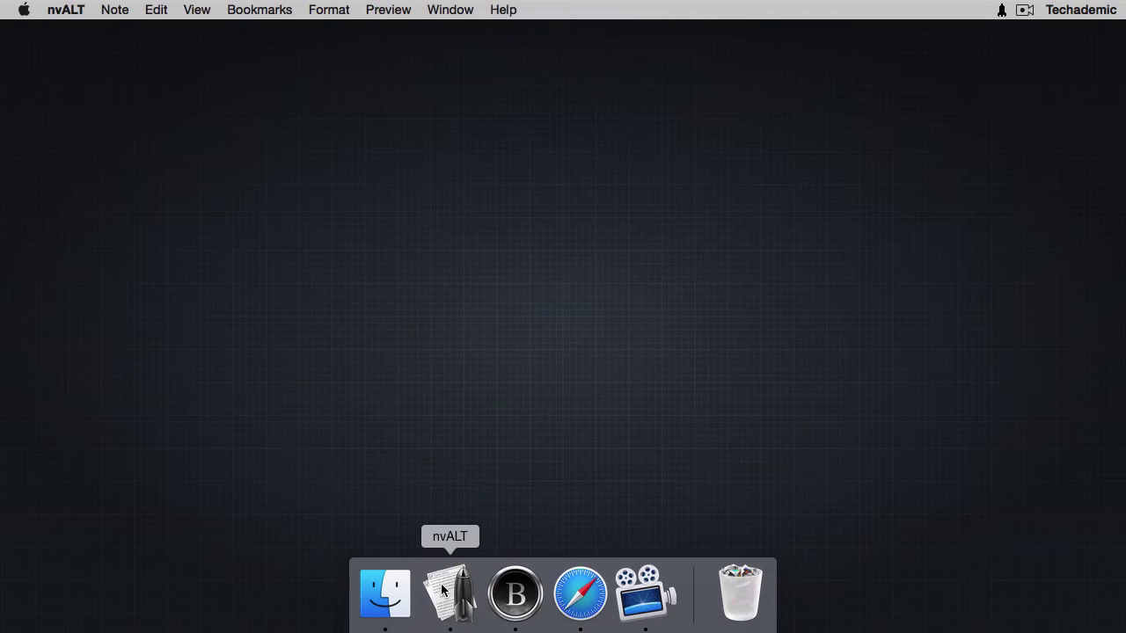
{"action": "left_click_drag", "start_coordinate": [497, 37], "coordinate": [614, 37]}
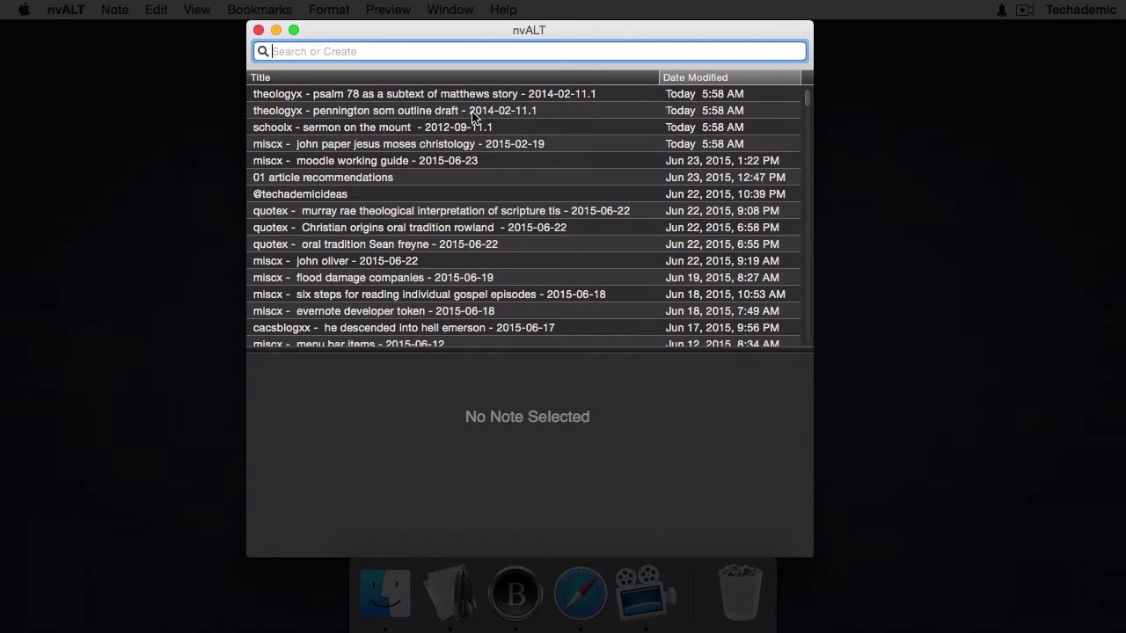
Step: Open nvALT Preferences on the General tab, close them, then reopen them
{"action": "key", "text": "super+comma"}
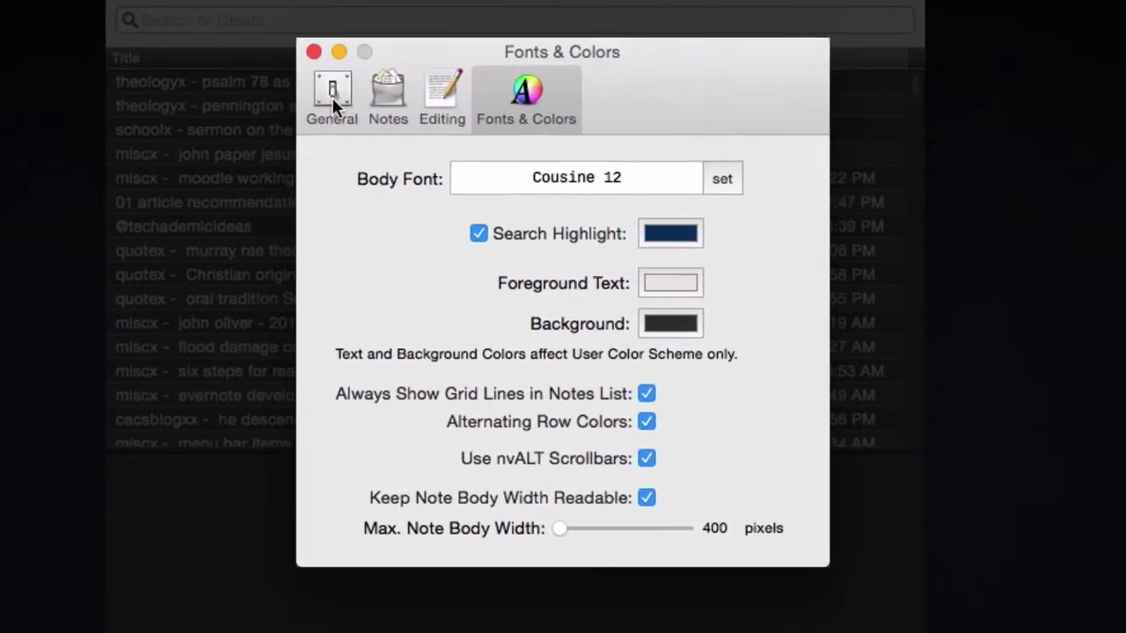
{"action": "left_click", "coordinate": [332, 96]}
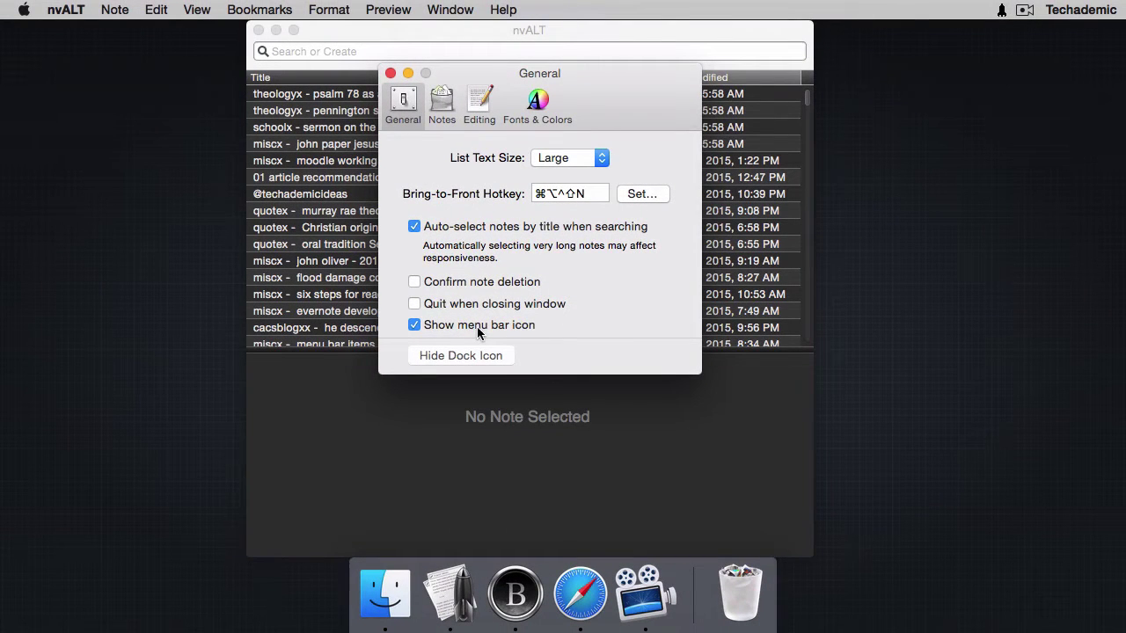
{"action": "left_click", "coordinate": [1003, 10]}
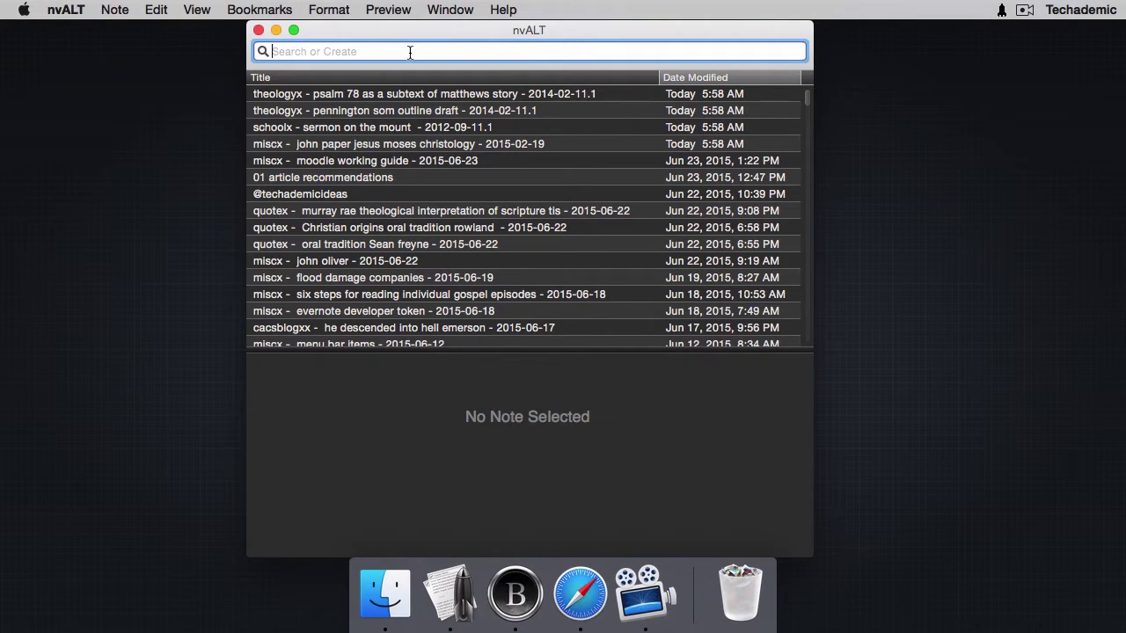
{"action": "key", "text": "super+comma"}
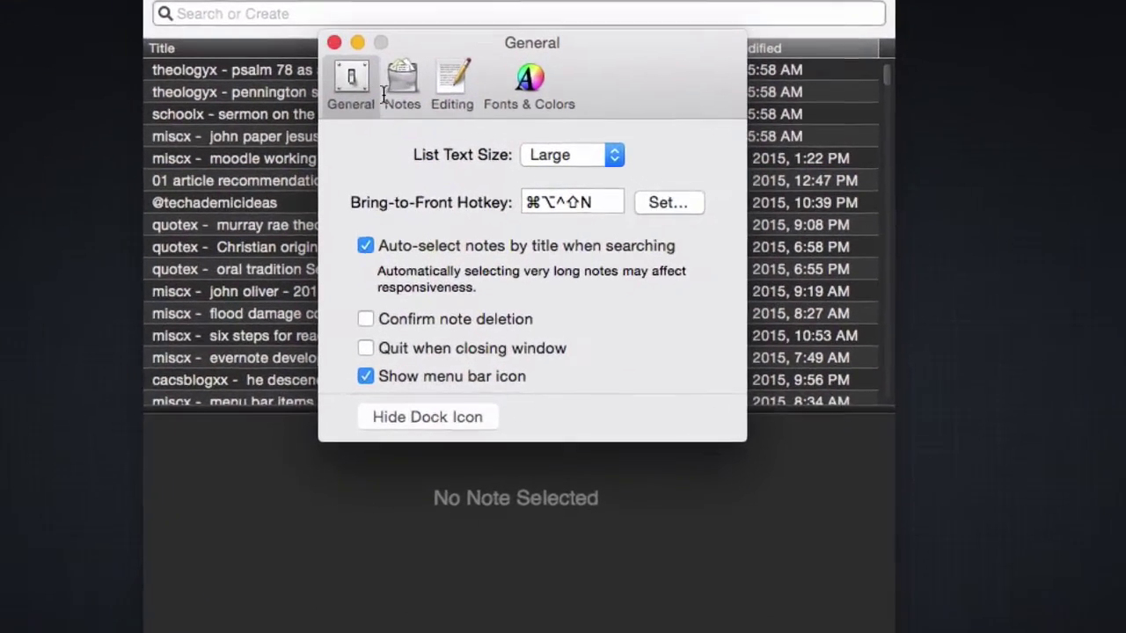
Step: In the Notes preferences, review Simplenote sync, then keep storage as Plain Text Files
{"action": "left_click", "coordinate": [385, 75]}
{"action": "left_click", "coordinate": [464, 224]}
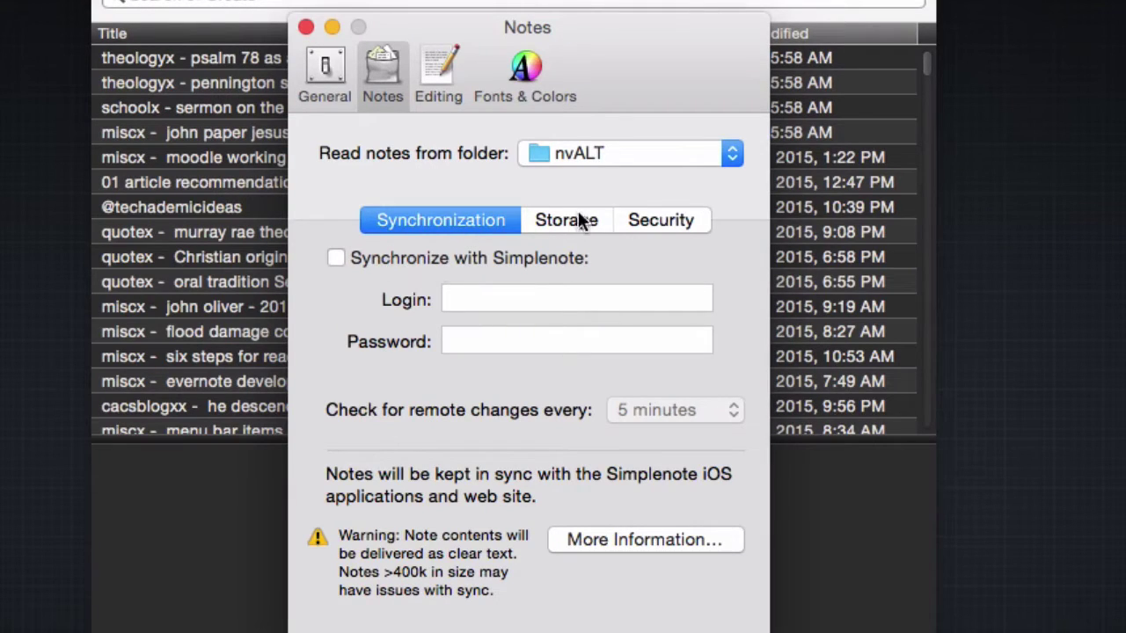
{"action": "left_click", "coordinate": [549, 223]}
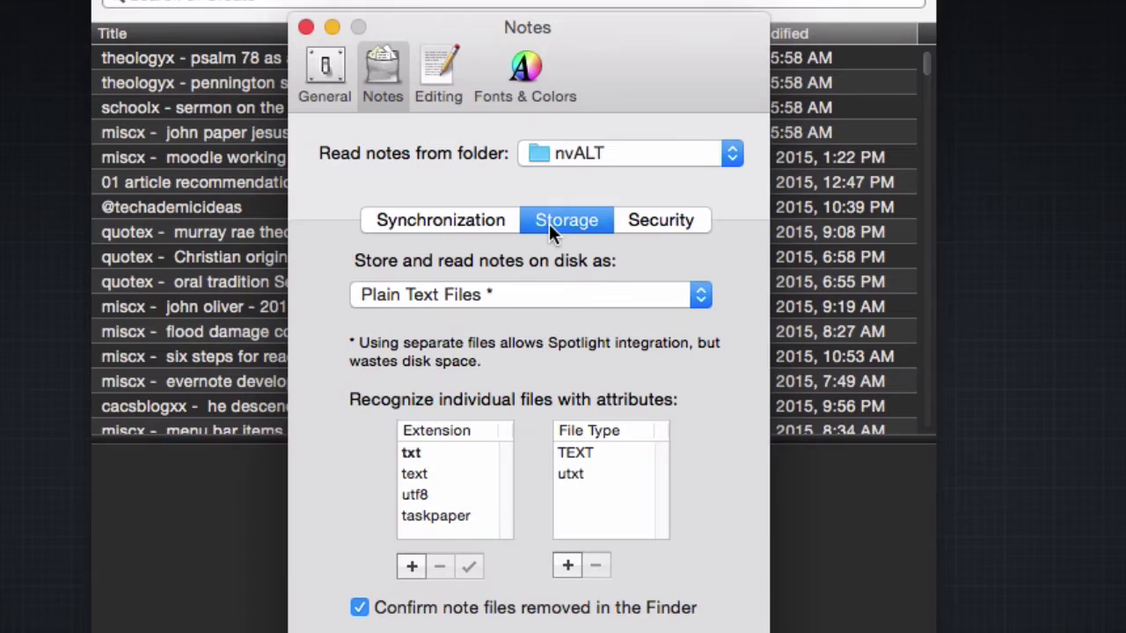
{"action": "left_click", "coordinate": [570, 292]}
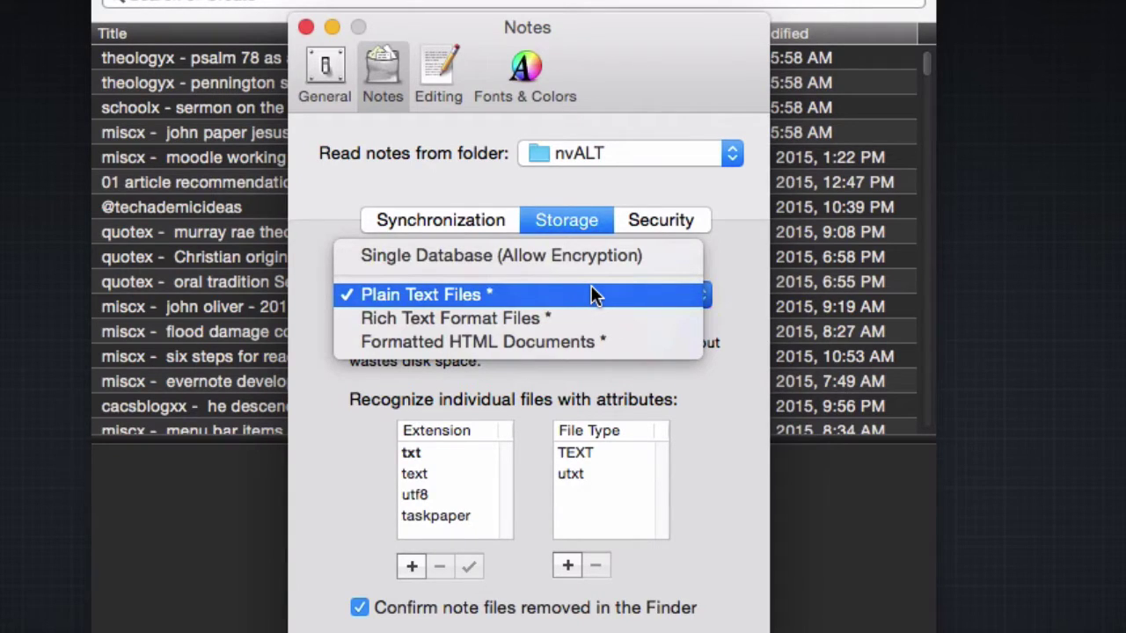
{"action": "left_click", "coordinate": [725, 251]}
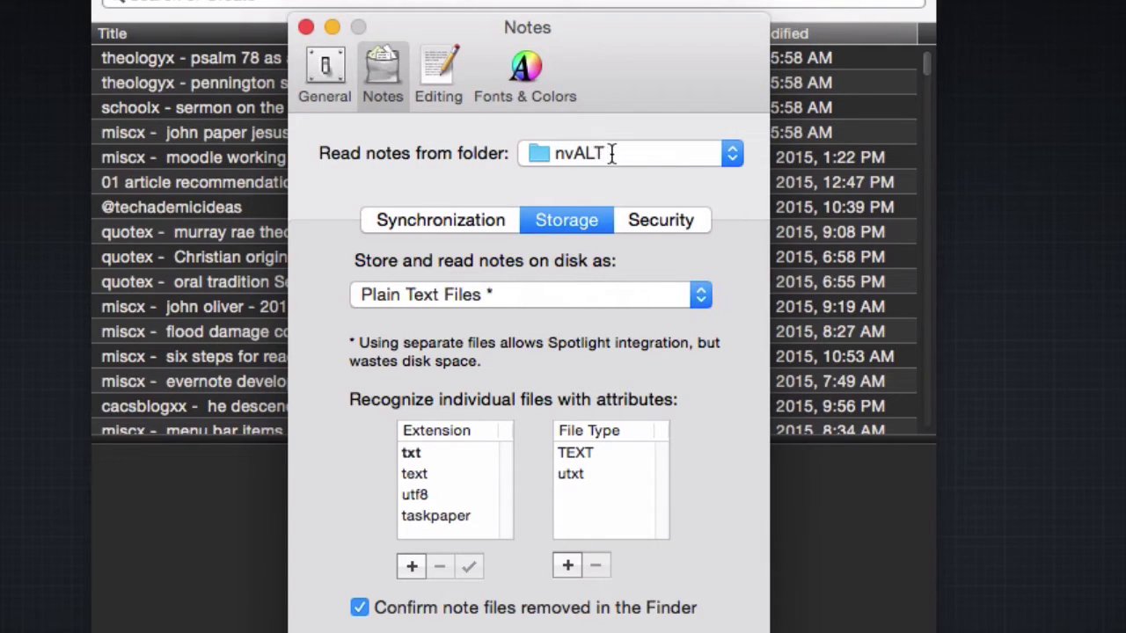
{"action": "left_click", "coordinate": [640, 153]}
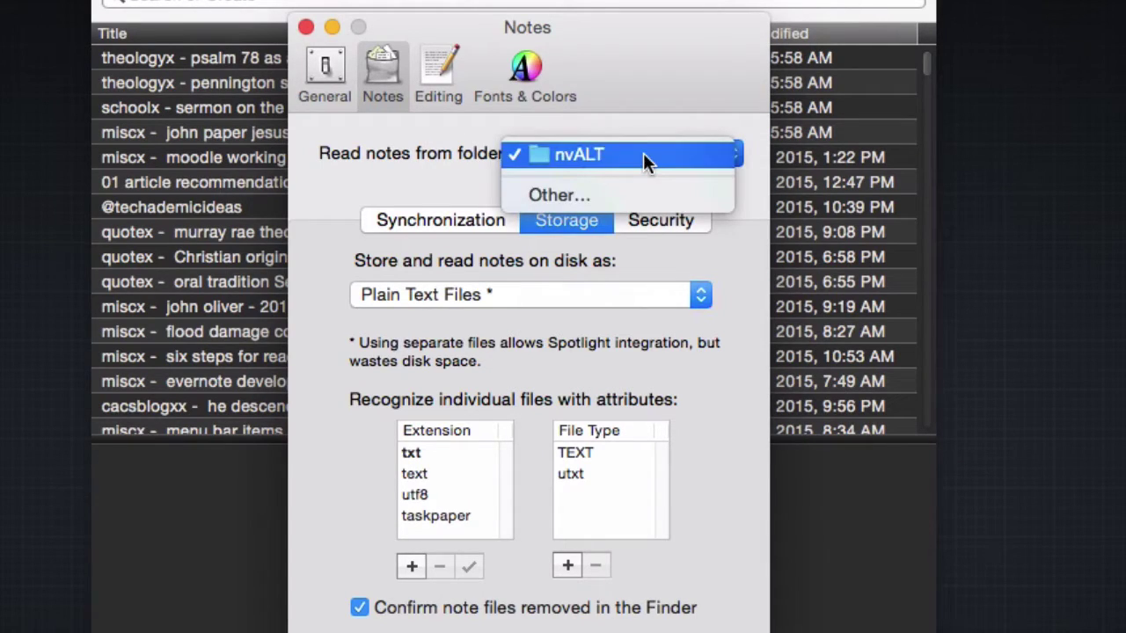
{"action": "left_click", "coordinate": [627, 195]}
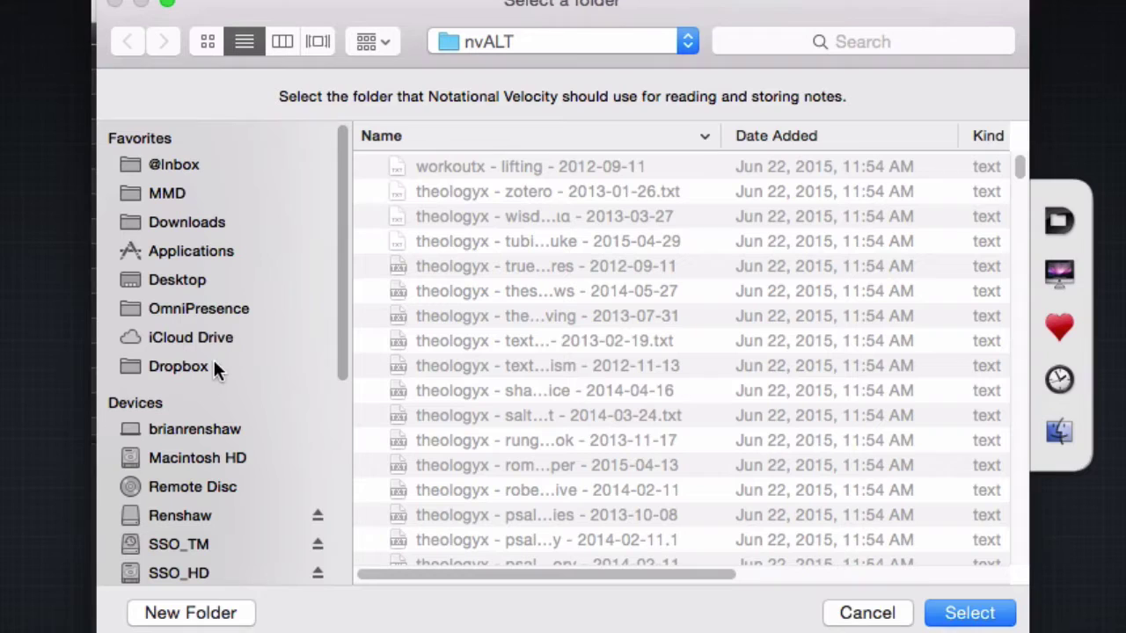
{"action": "left_click", "coordinate": [209, 364]}
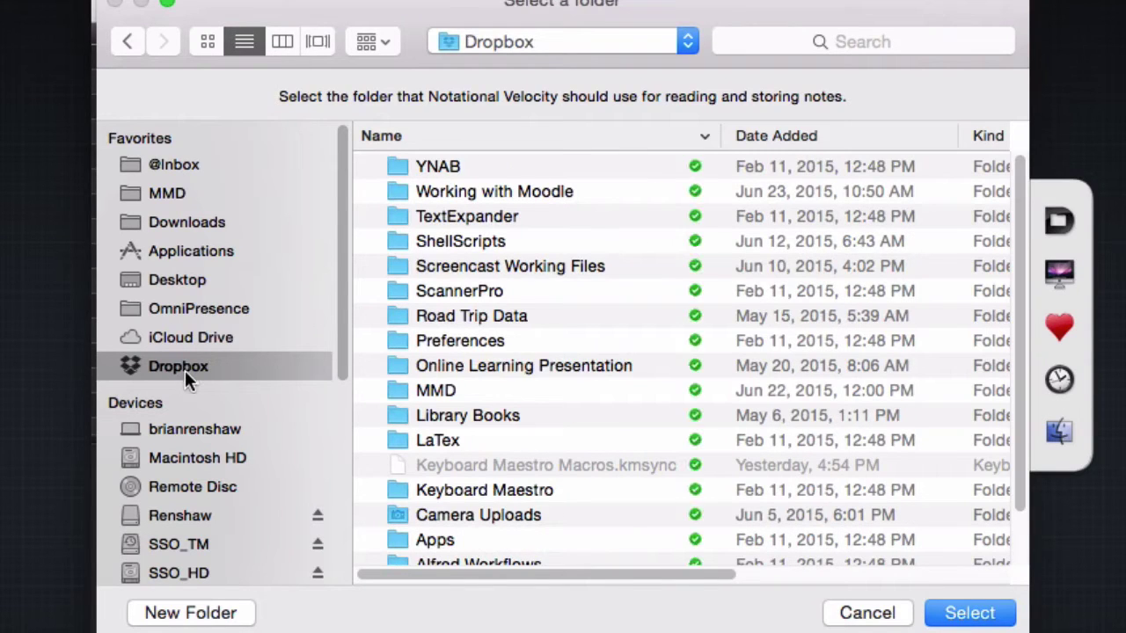
{"action": "double_click", "coordinate": [466, 387]}
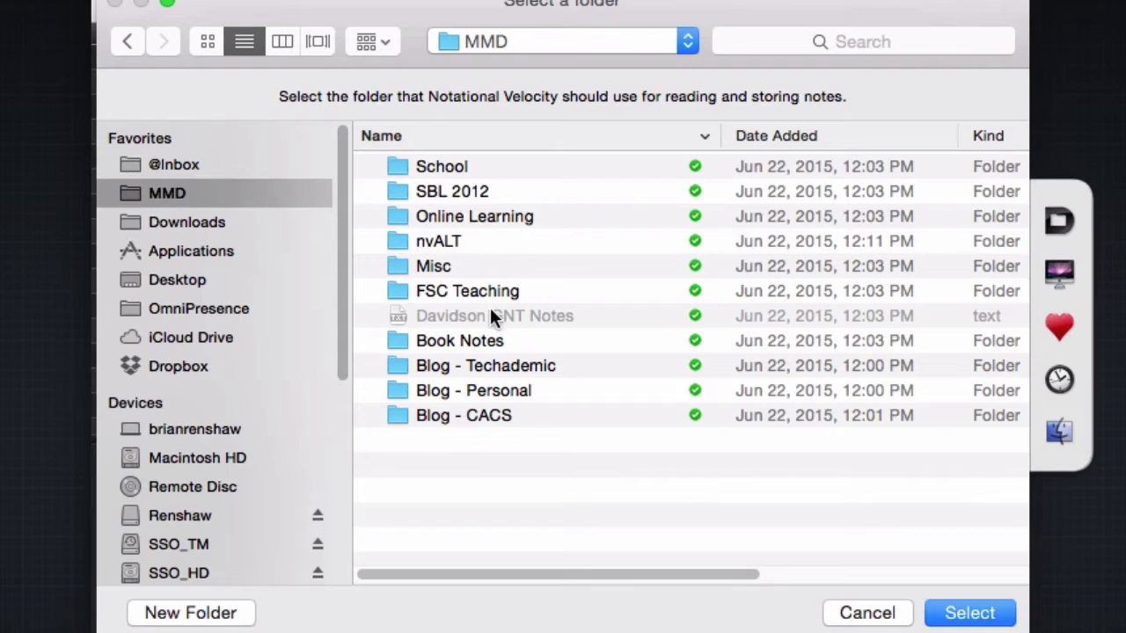
{"action": "left_click", "coordinate": [867, 613]}
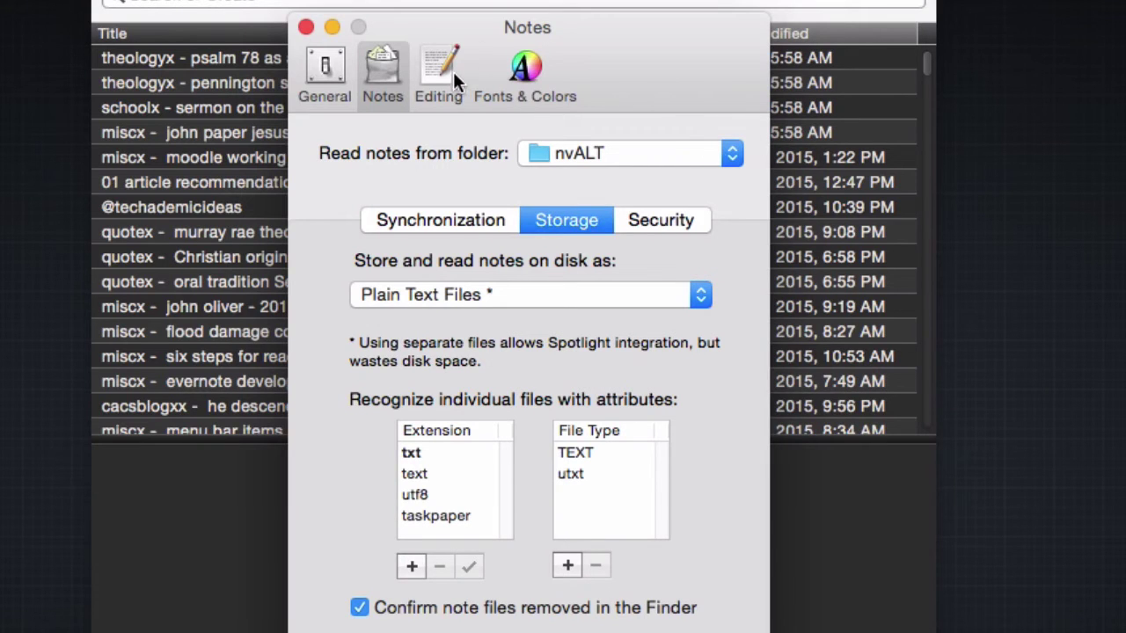
Step: Show the Fonts & Colors settings and inspect the #00345F search highlight colour
{"action": "left_click", "coordinate": [524, 74]}
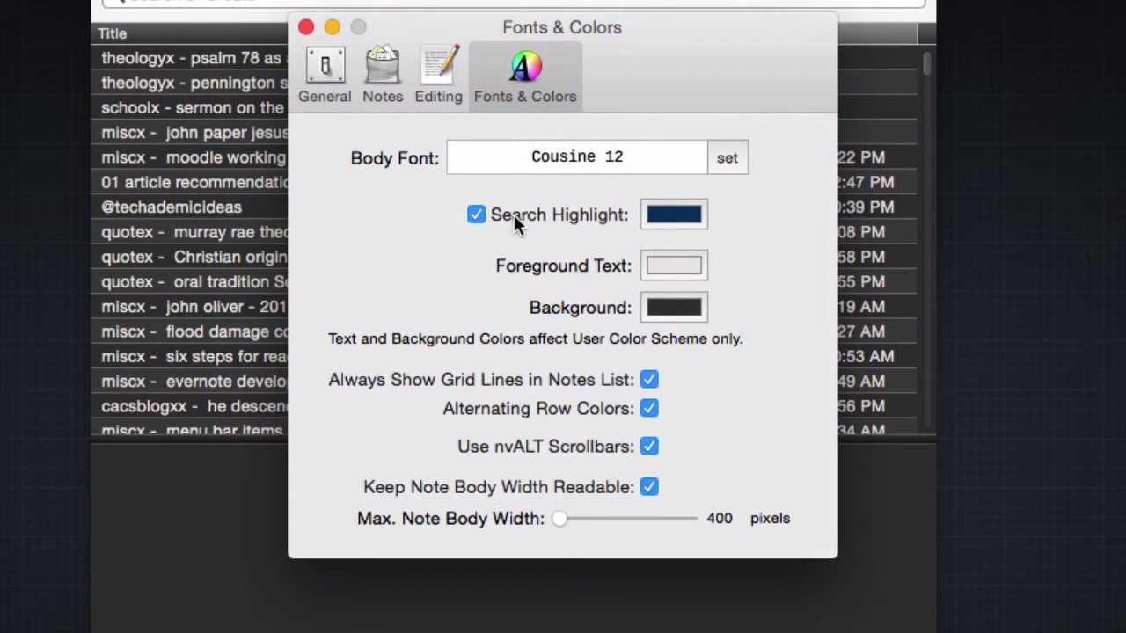
{"action": "left_click", "coordinate": [686, 214]}
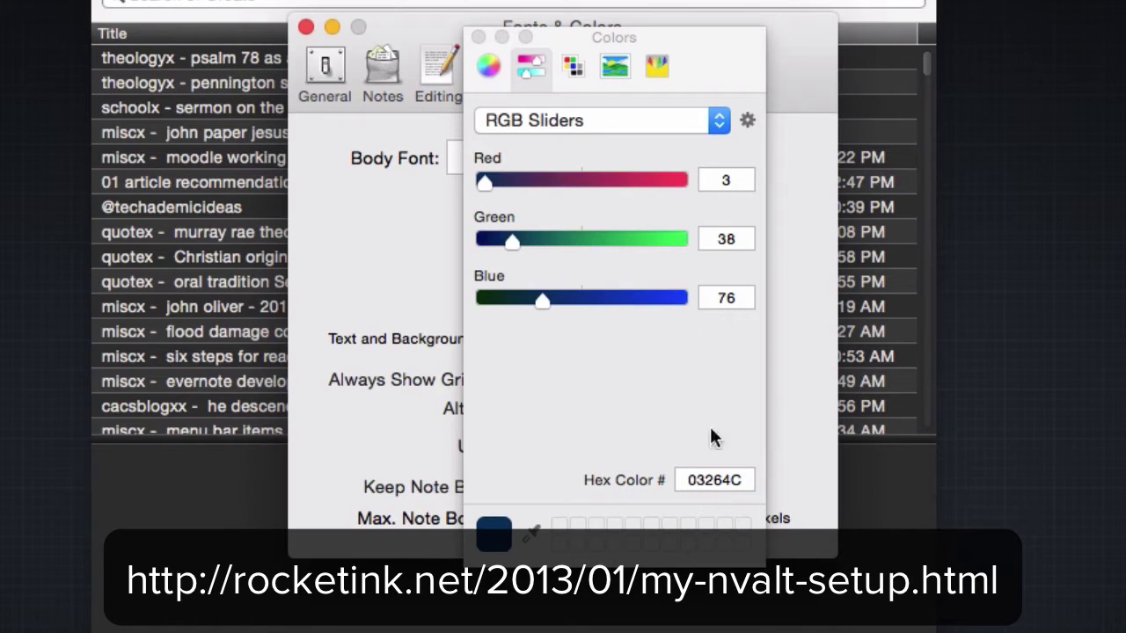
{"action": "left_click", "coordinate": [496, 66]}
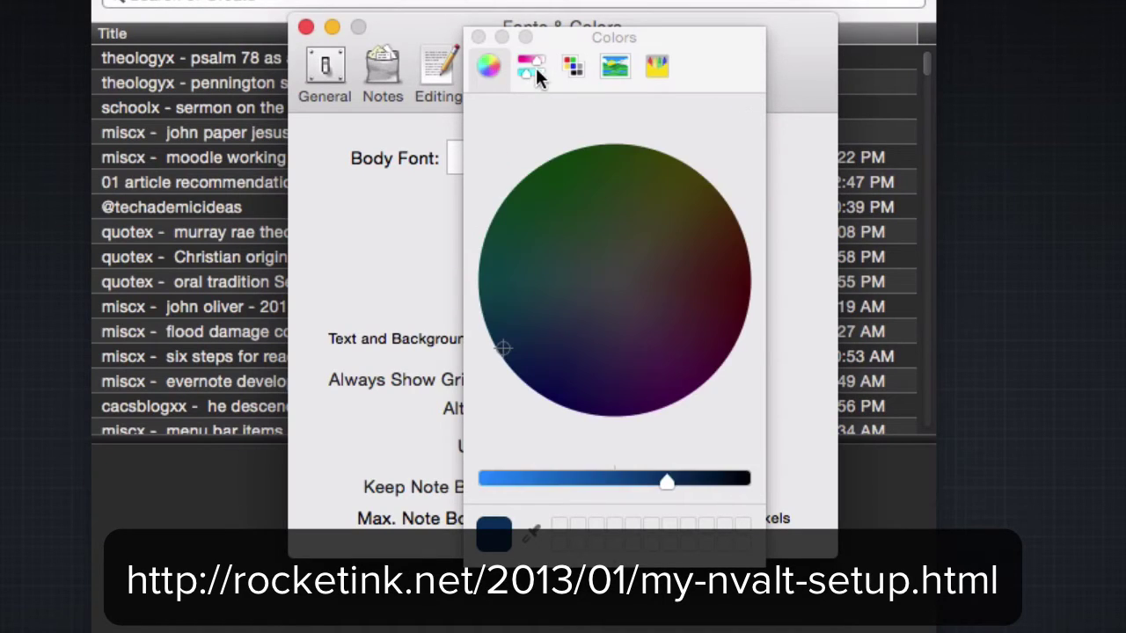
{"action": "left_click", "coordinate": [534, 69]}
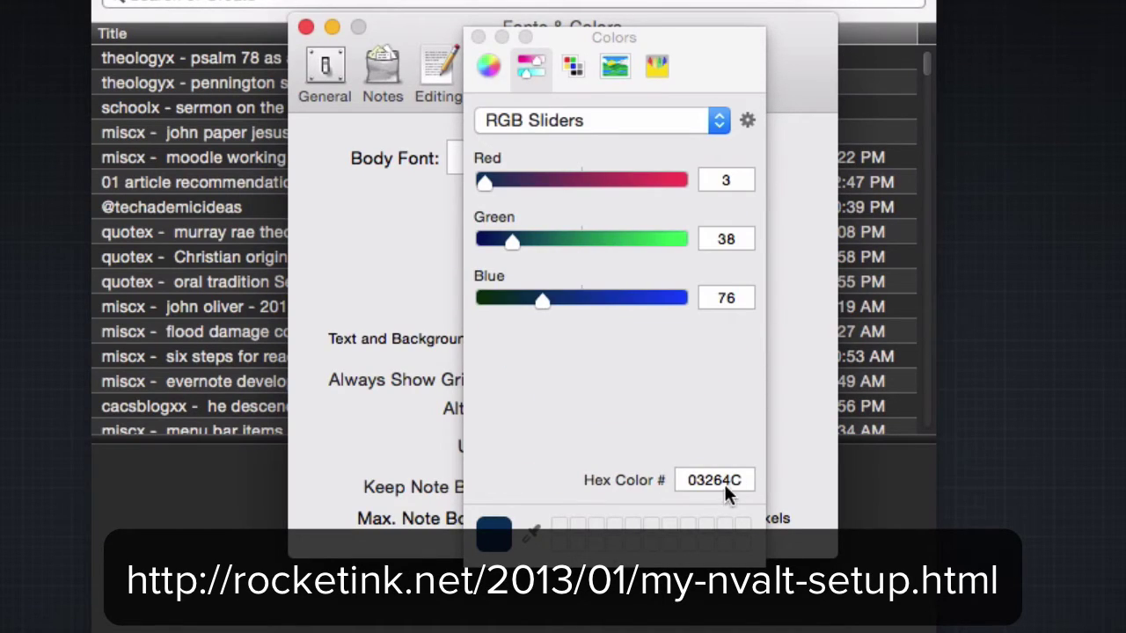
{"action": "left_click", "coordinate": [479, 37]}
Step: Check the foreground text colour #E6E1DC and background colour #252635
{"action": "left_click", "coordinate": [668, 266]}
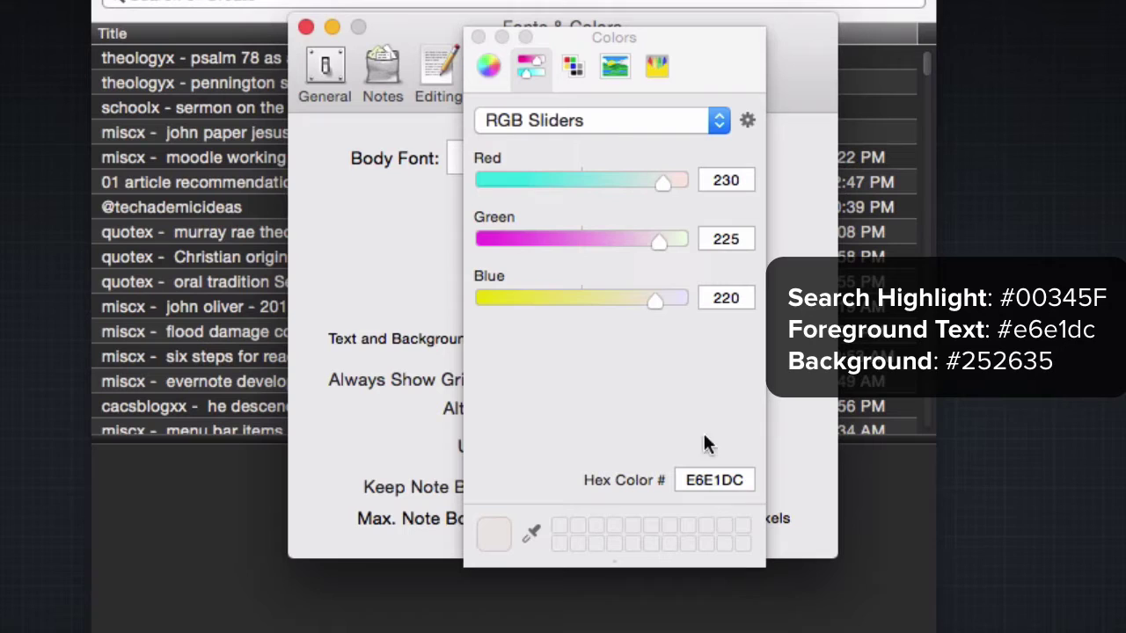
{"action": "left_click", "coordinate": [478, 36]}
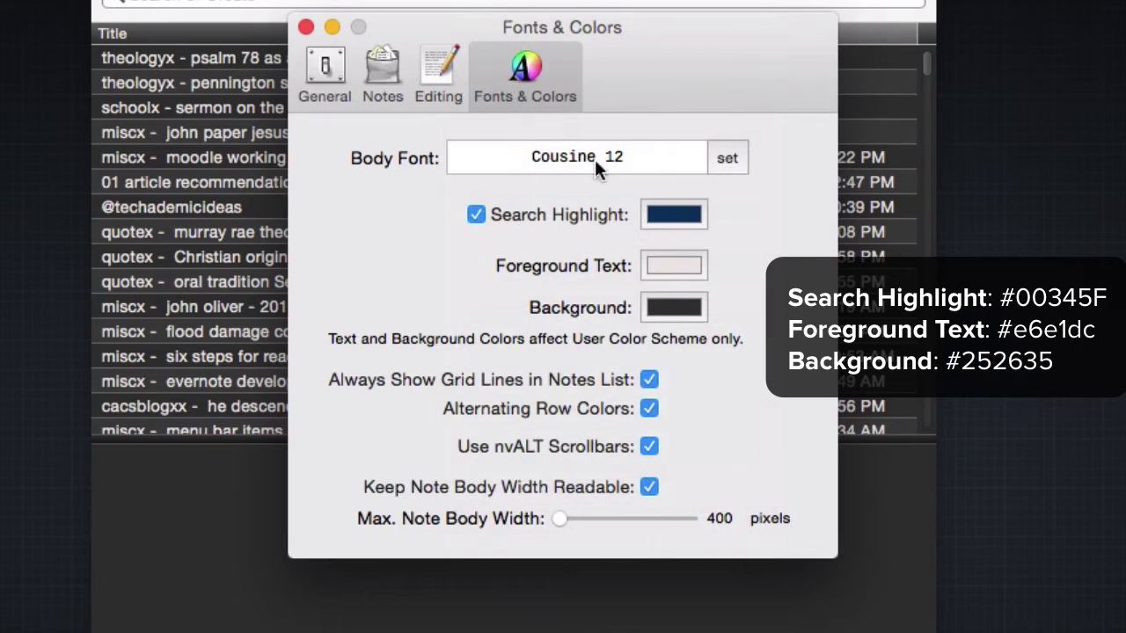
{"action": "left_click", "coordinate": [674, 307]}
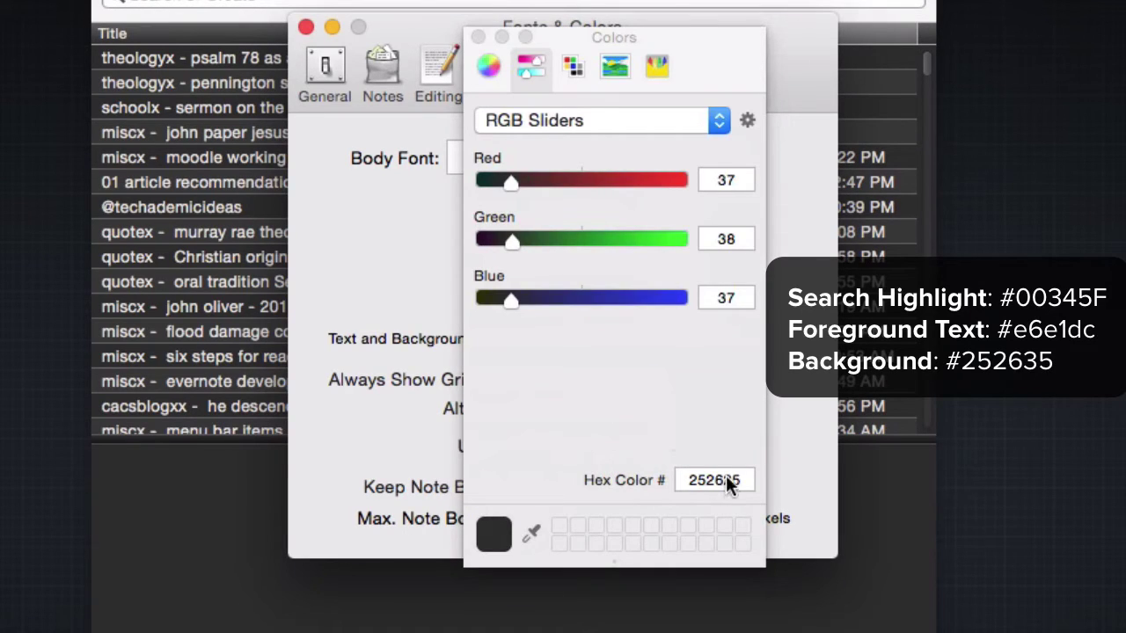
{"action": "left_click", "coordinate": [477, 37]}
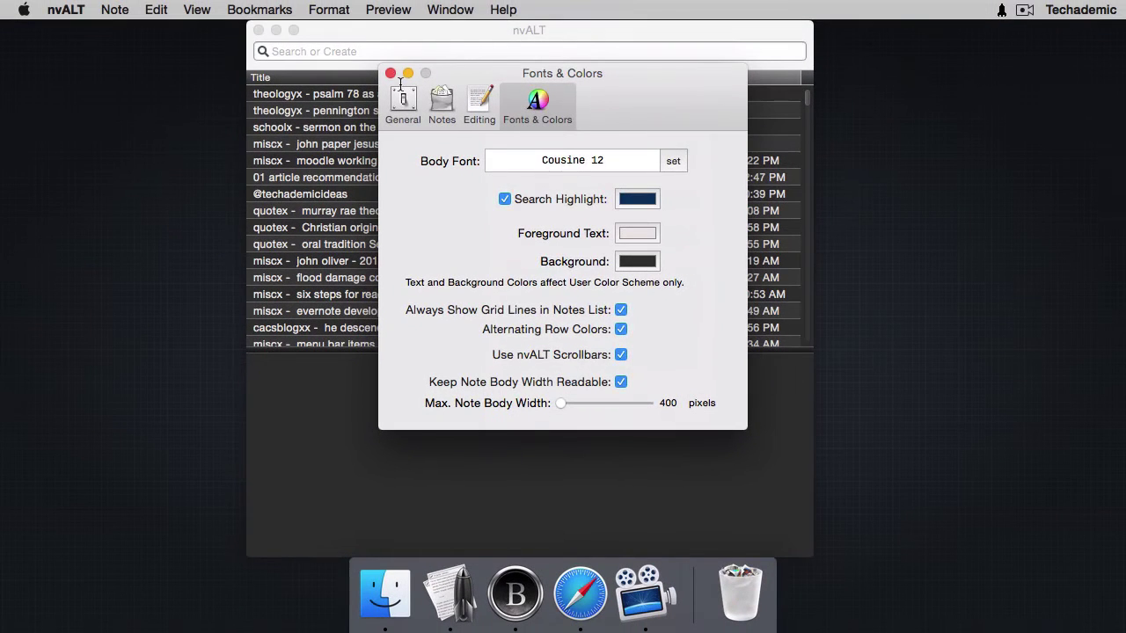
Step: Close the preferences window and hide the nvALT notes window
{"action": "left_click", "coordinate": [378, 67]}
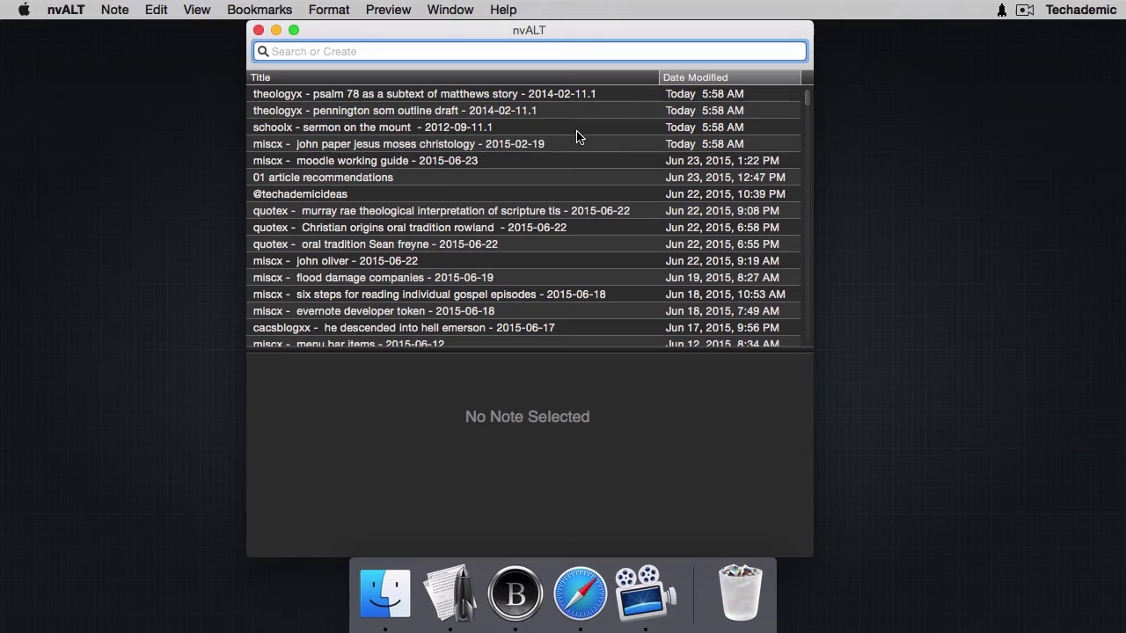
{"action": "left_click", "coordinate": [277, 29]}
{"action": "left_click", "coordinate": [407, 216]}
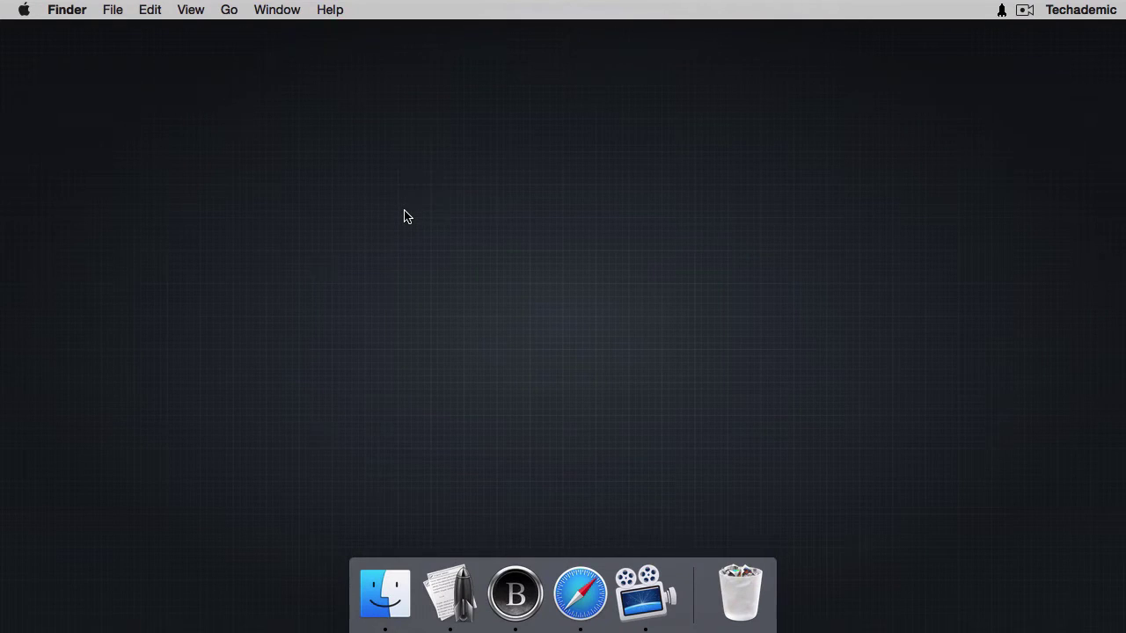
Step: Recall nvALT with ⌥⇧^⌘N and create note 'this is the title' with a one-line body
{"action": "key", "text": "ctrl+alt+shift+super+n"}
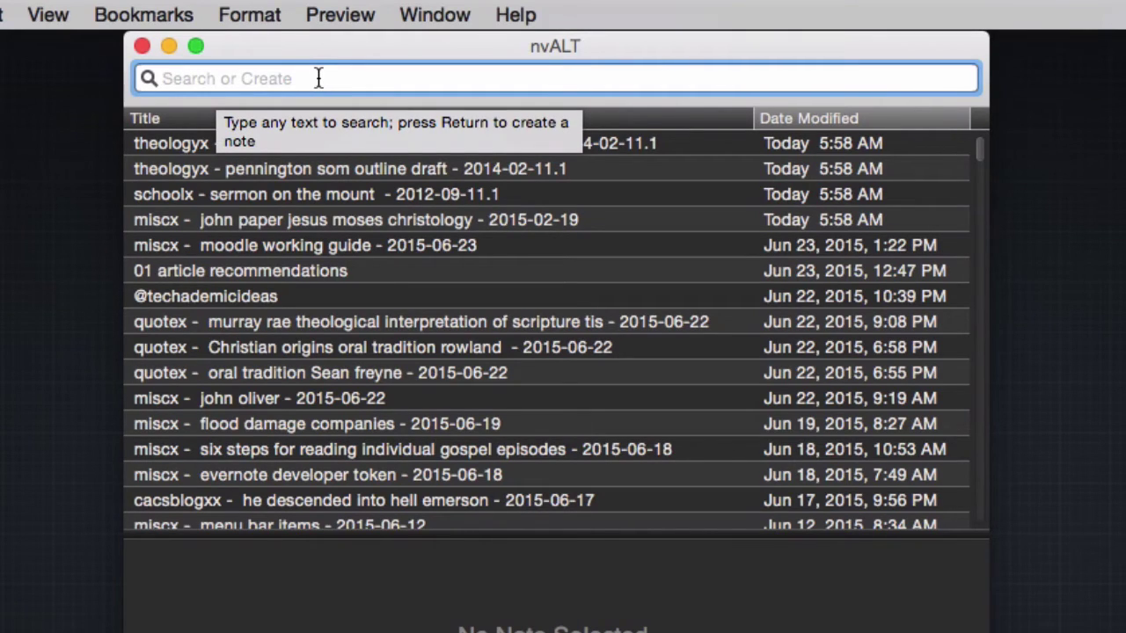
{"action": "type", "text": "t"}
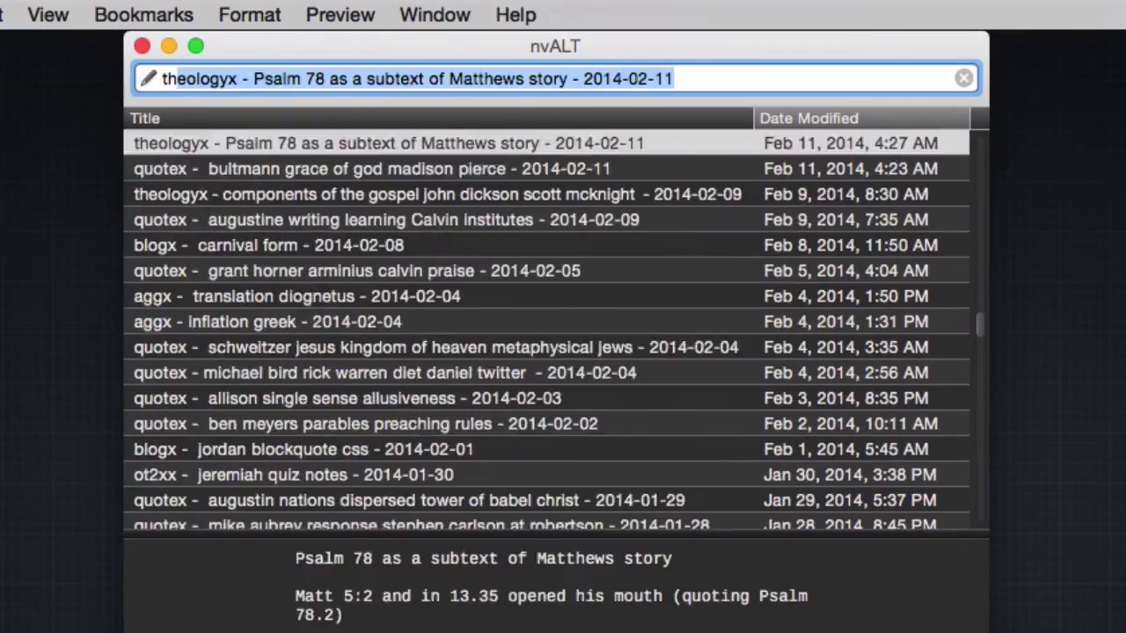
{"action": "type", "text": "his is the title"}
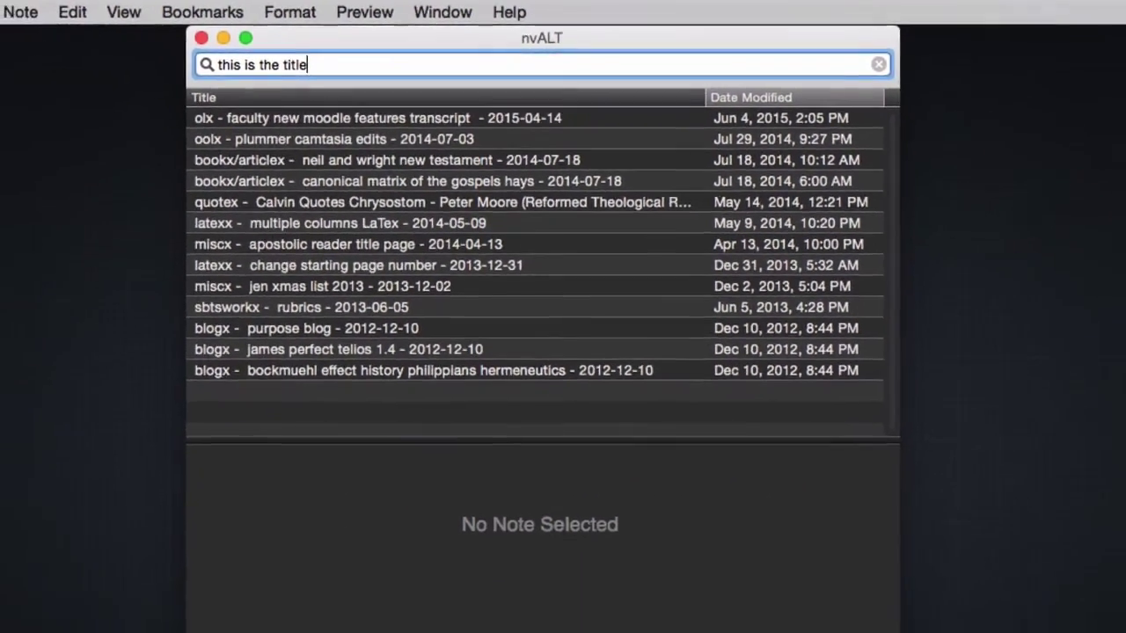
{"action": "key", "text": "Return"}
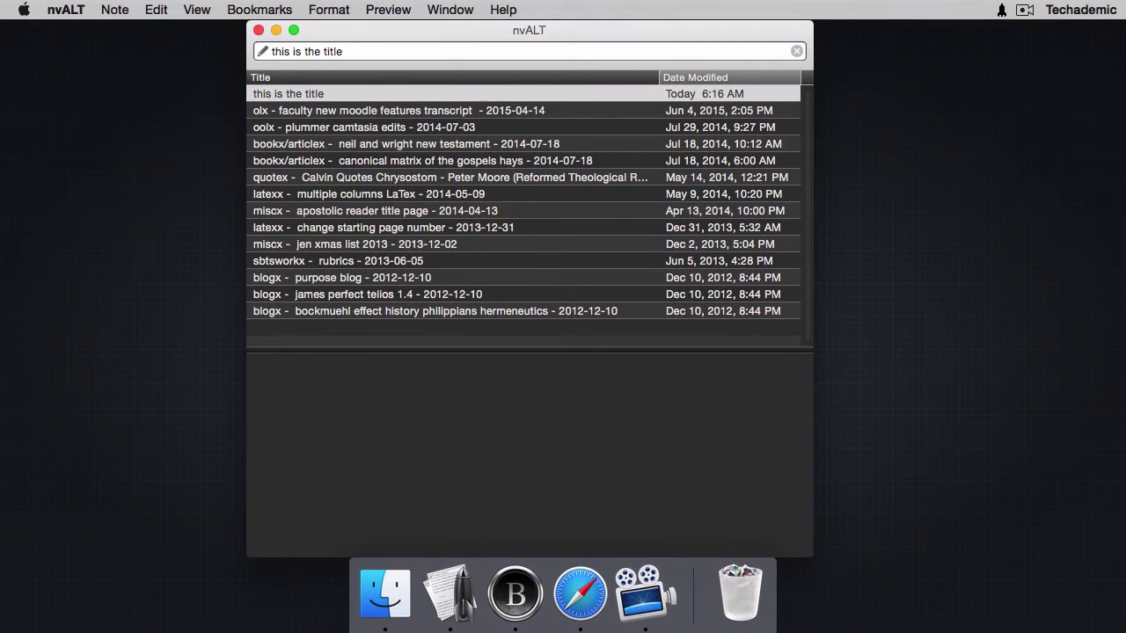
{"action": "type", "text": "This is the body of th"}
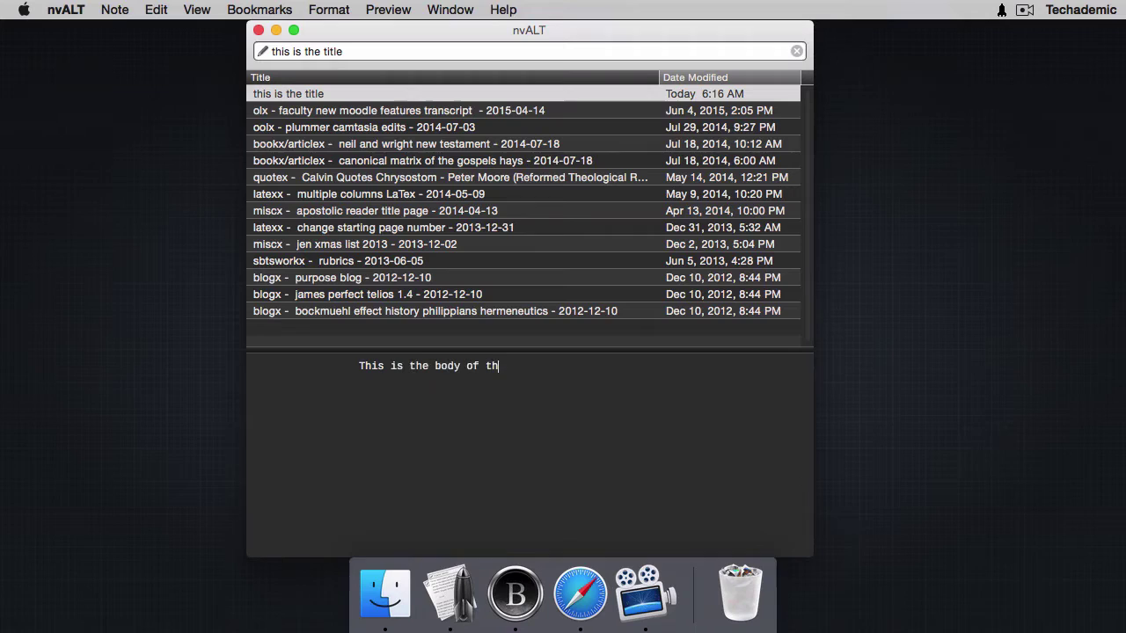
{"action": "type", "text": " text"}
Step: Fix the typo so the first note's body reads 'the text'
{"action": "left_click", "coordinate": [485, 366]}
{"action": "type", "text": "e"}
{"action": "key", "text": "super"}
Step: Create a note titled 'create a new note' with the body 'new note'
{"action": "key", "text": "super+l"}
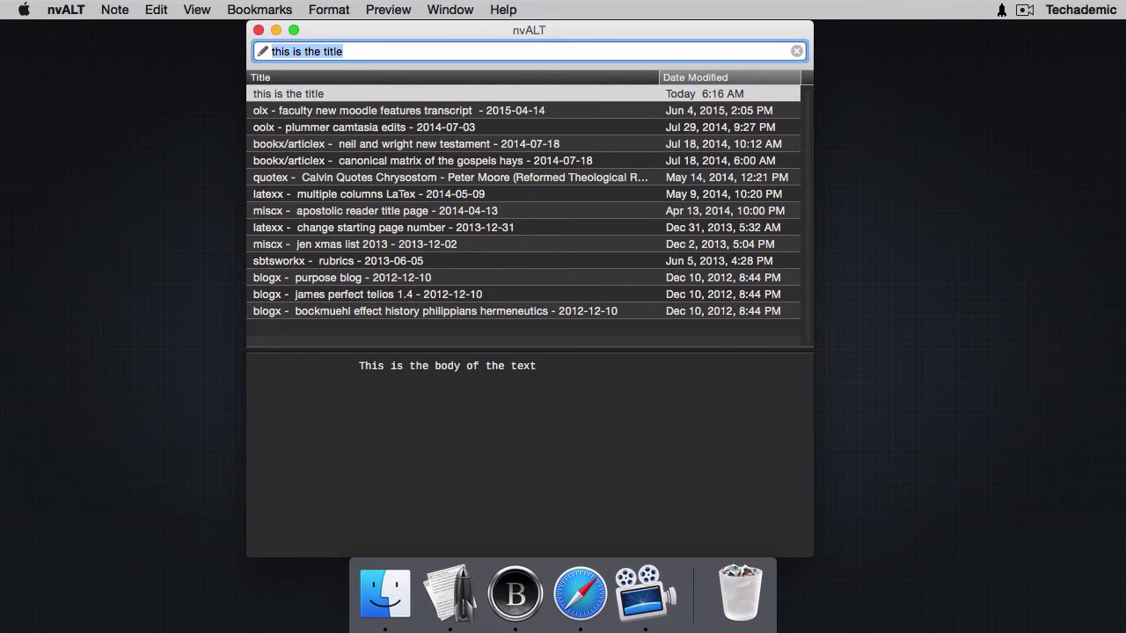
{"action": "type", "text": "create a new note"}
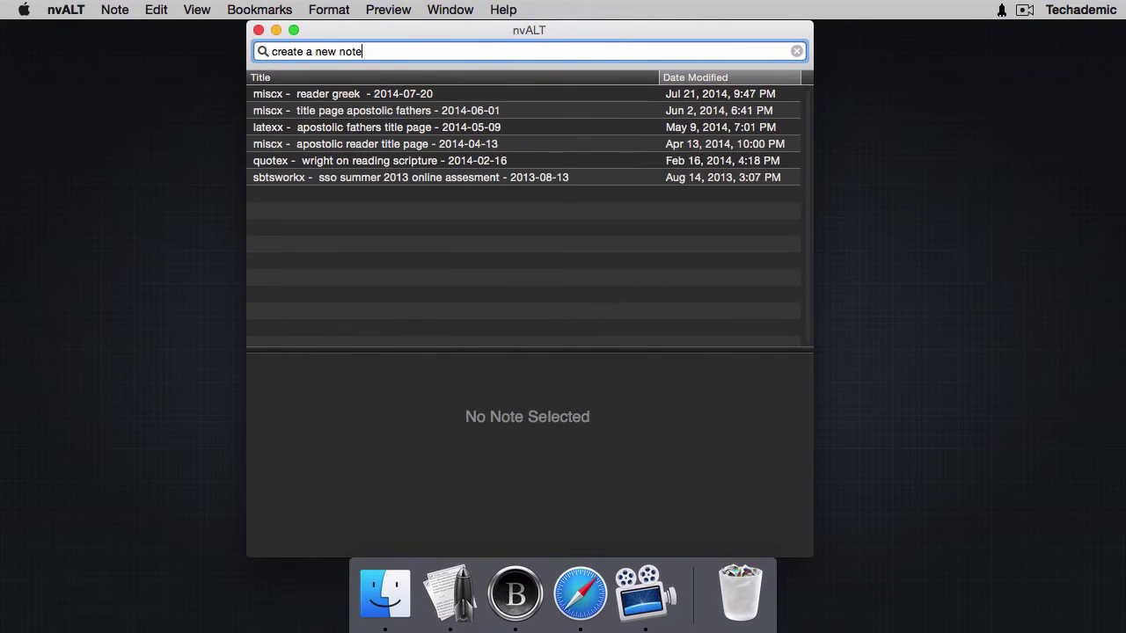
{"action": "key", "text": "Return"}
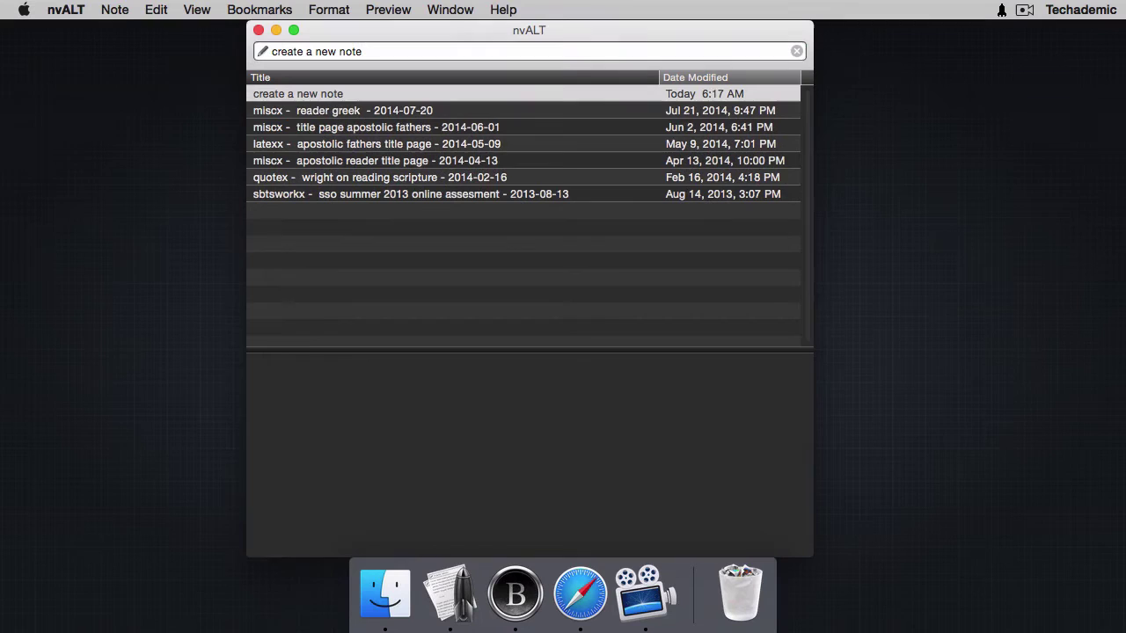
{"action": "type", "text": "new note"}
Step: Search notes for 'virtue', step into the Epictetus note, then clear the search
{"action": "key", "text": "super+l"}
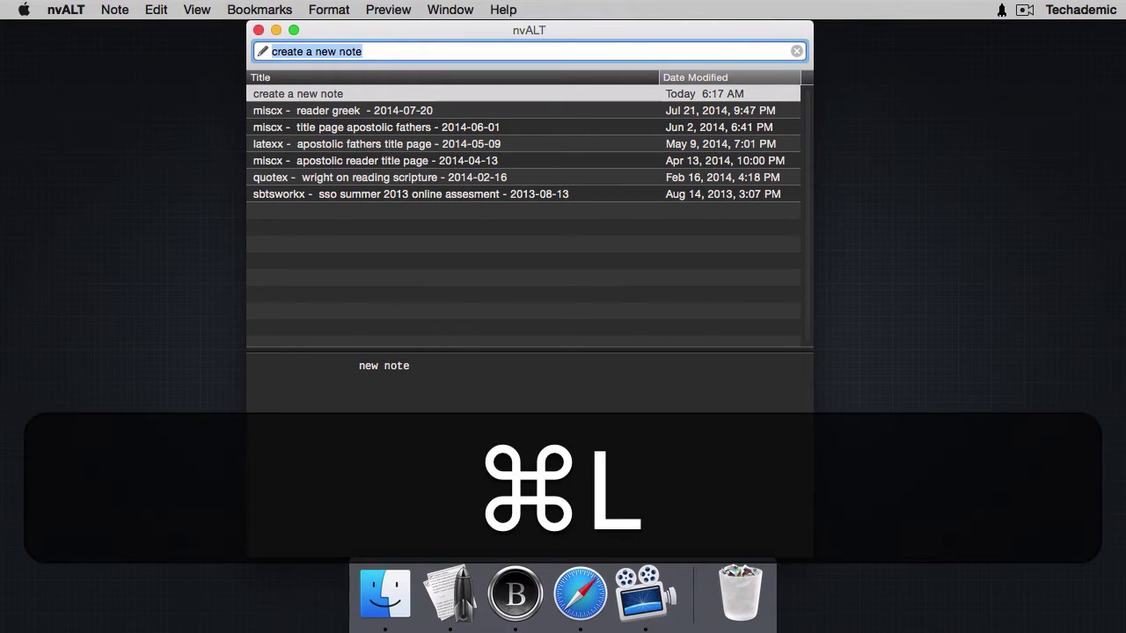
{"action": "type", "text": "virtue"}
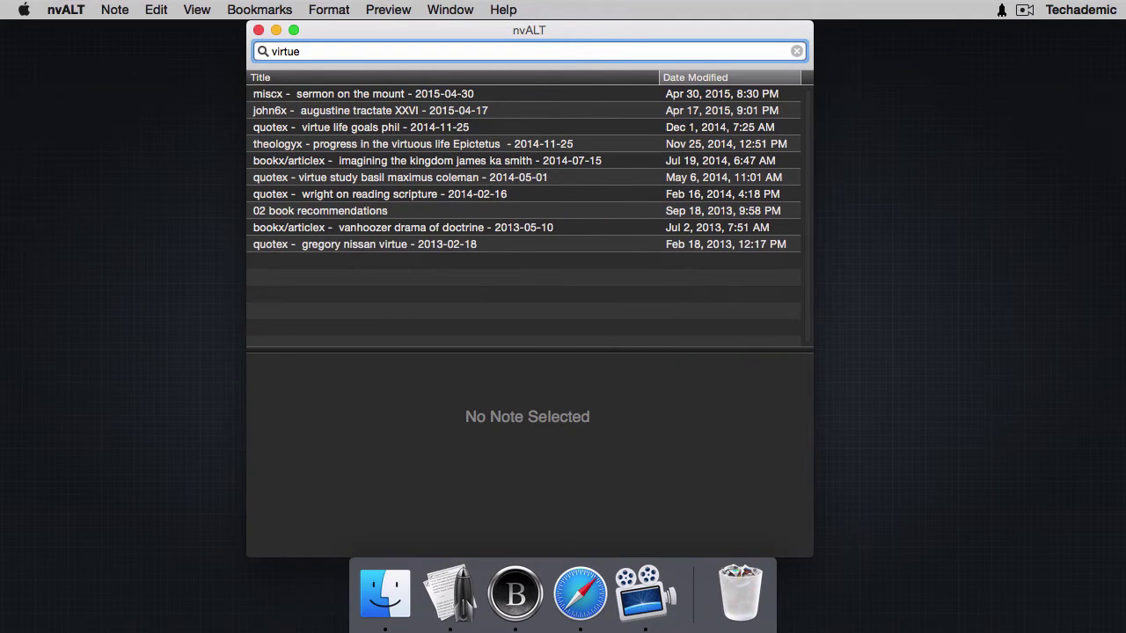
{"action": "key", "text": "Down"}
{"action": "key", "text": "Down"}
{"action": "key", "text": "Down"}
{"action": "key", "text": "Down"}
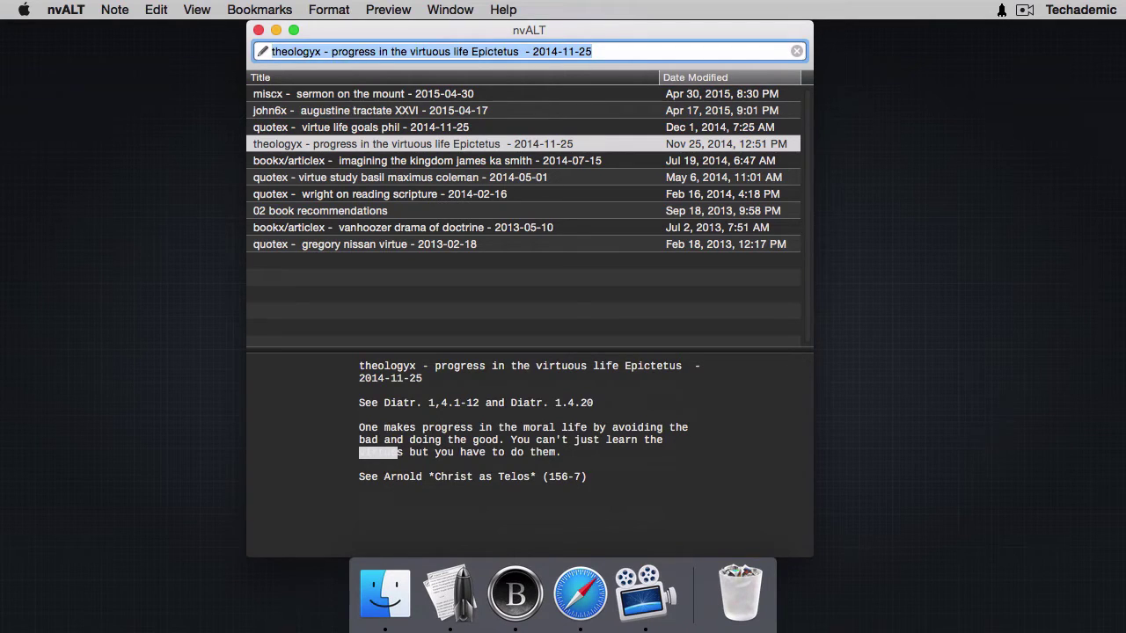
{"action": "key", "text": "Escape"}
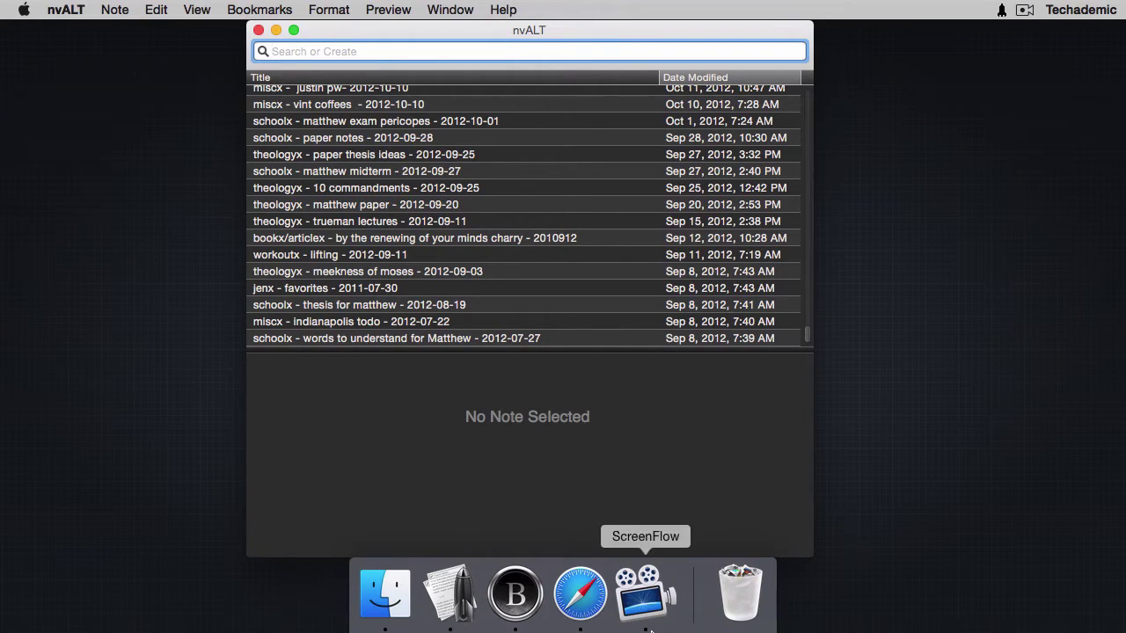
Step: Copy the opening paragraph of Safari's 'Welcome to Techademic' article, then return to nvALT
{"action": "left_click", "coordinate": [585, 605]}
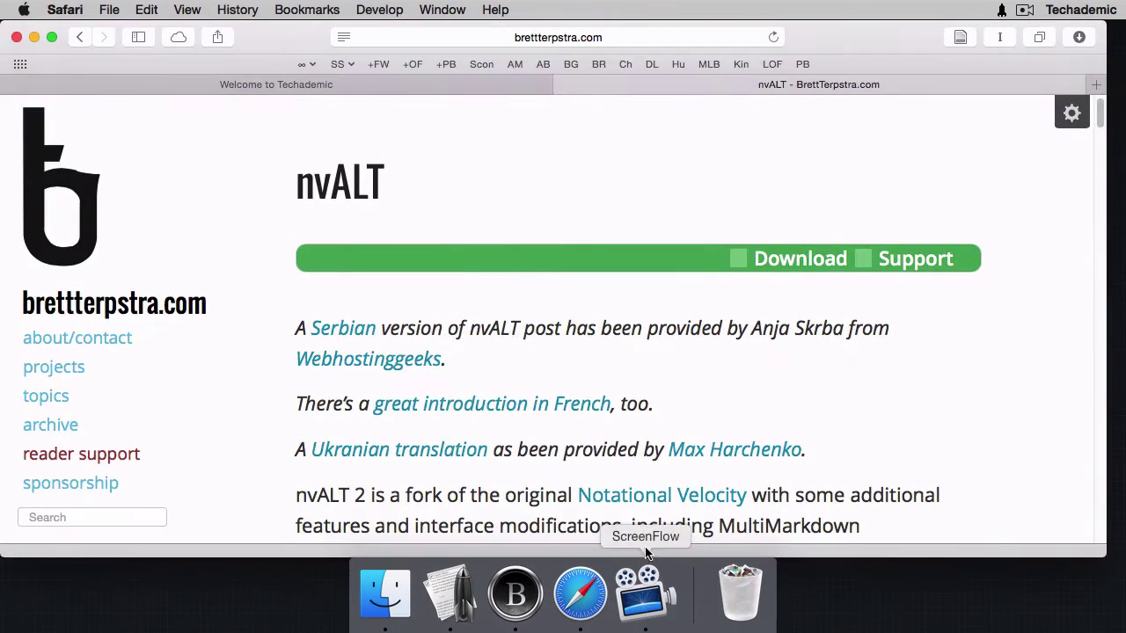
{"action": "left_click", "coordinate": [291, 84]}
{"action": "scroll", "coordinate": [413, 231], "scroll_direction": "down", "scroll_amount": 5}
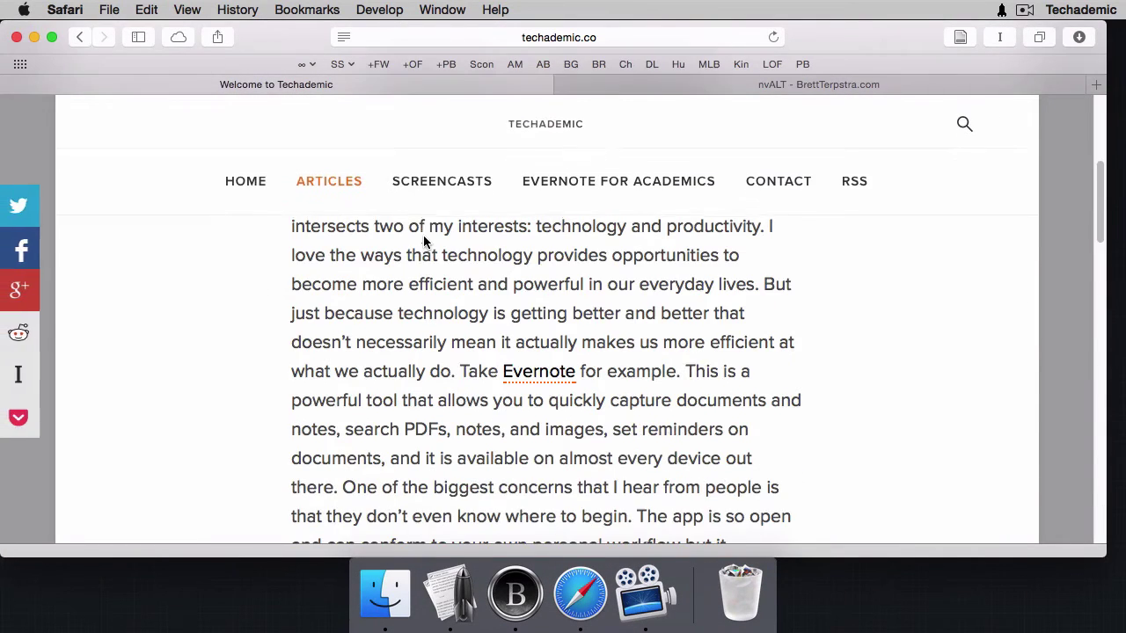
{"action": "scroll", "coordinate": [423, 235], "scroll_direction": "up", "scroll_amount": 1}
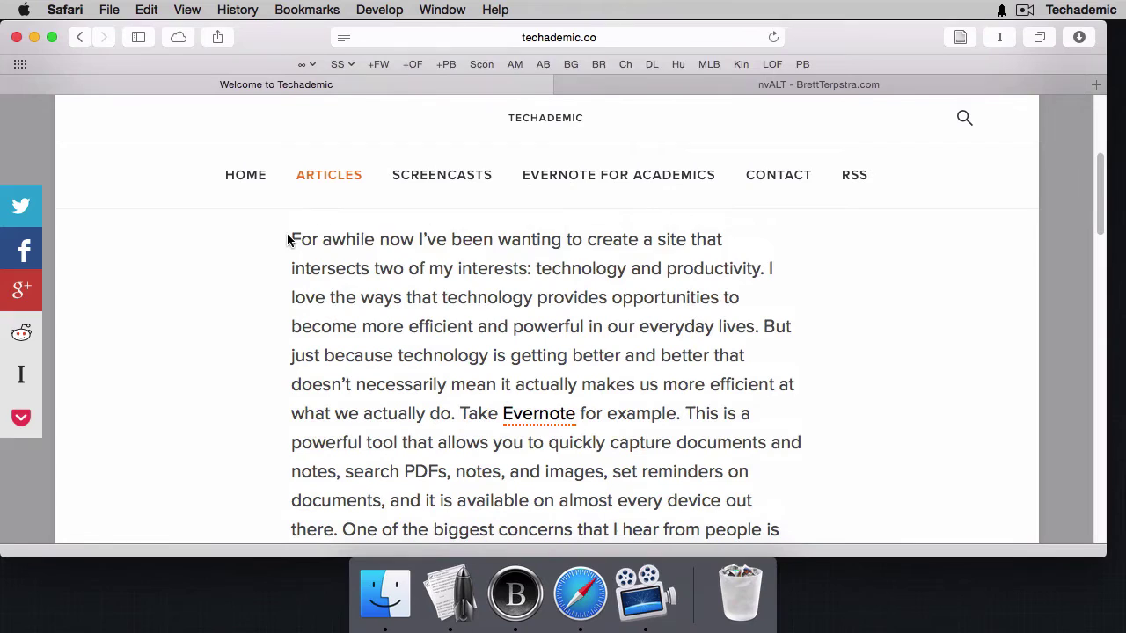
{"action": "left_click_drag", "start_coordinate": [291, 238], "coordinate": [454, 409]}
{"action": "key", "text": "super+c"}
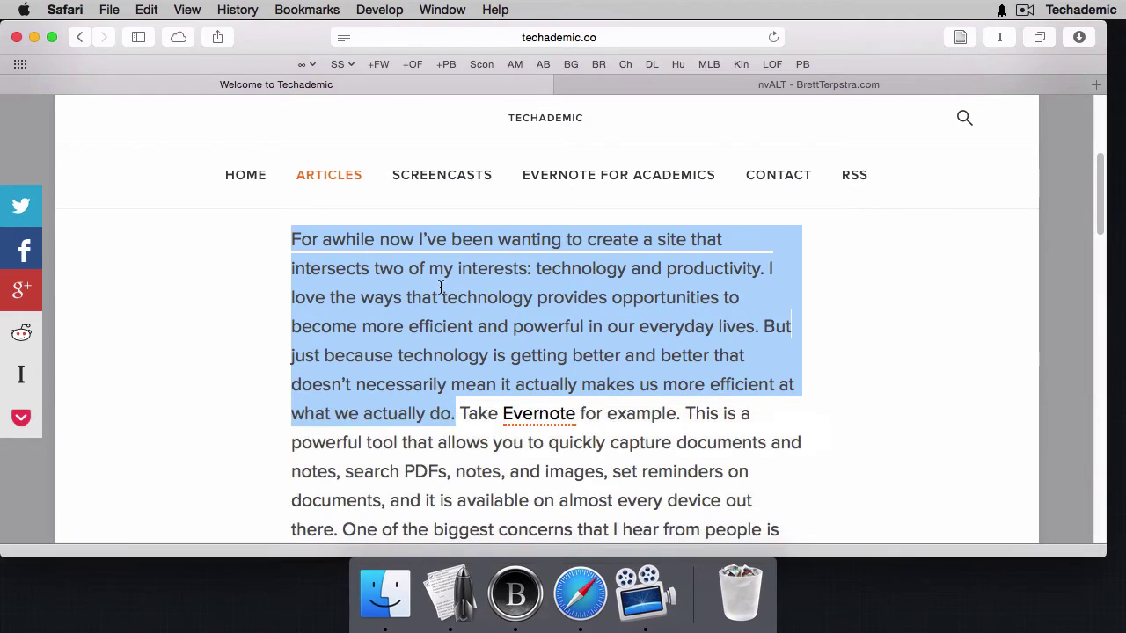
{"action": "key", "text": "ctrl+alt+n"}
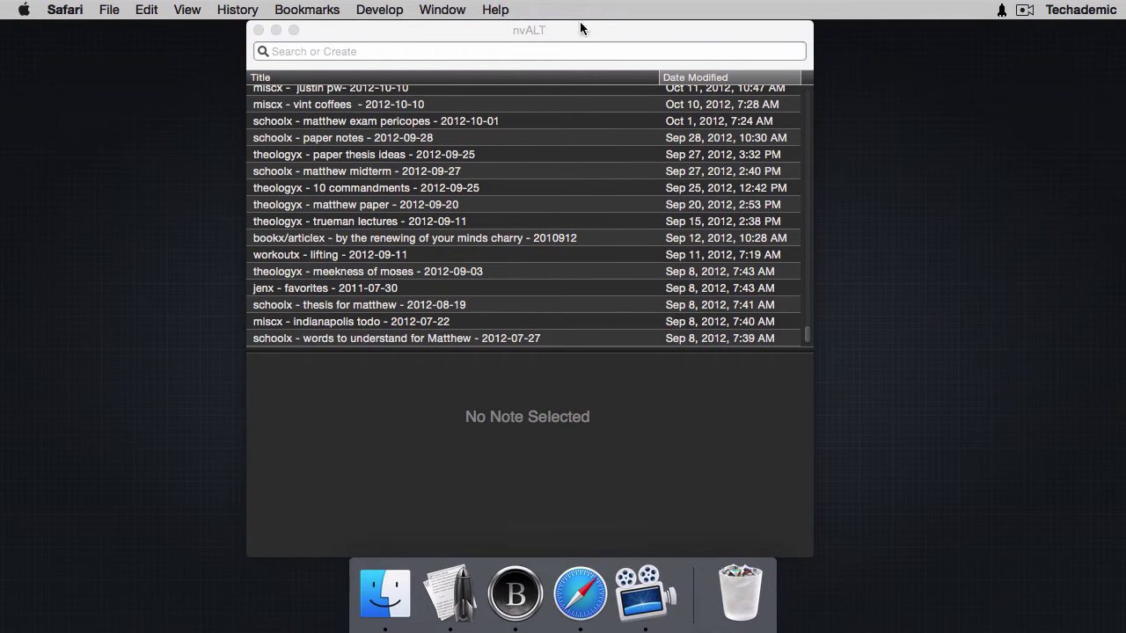
Step: Paste the copied article text into nvALT as a new note titled 'For awhile now I've been wanting to'
{"action": "left_click", "coordinate": [604, 33]}
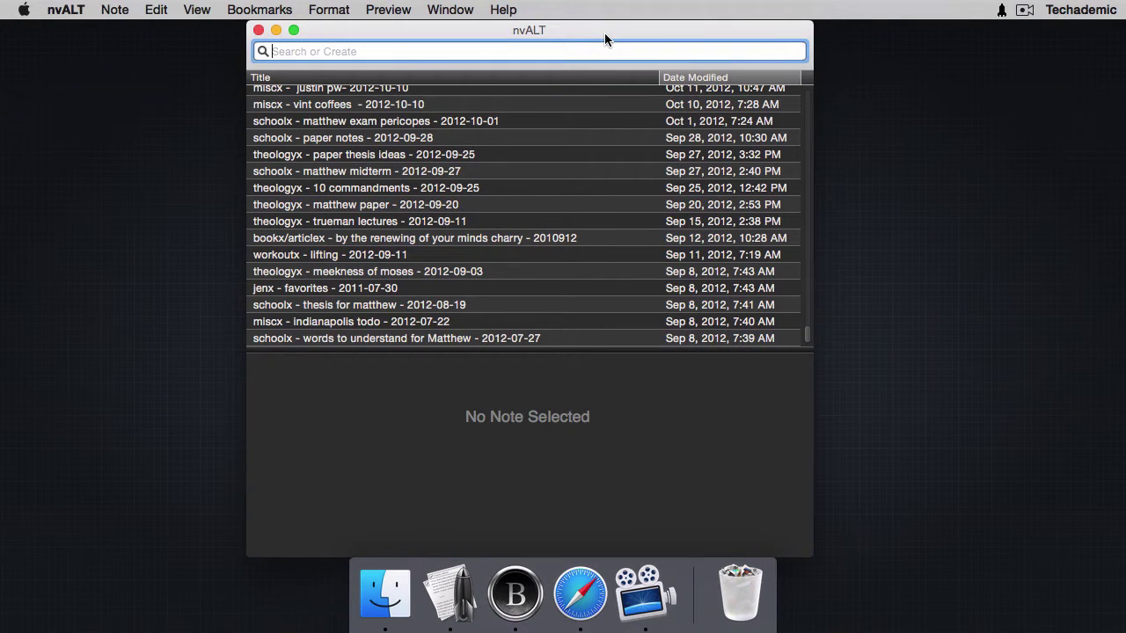
{"action": "key", "text": "super+shift+v"}
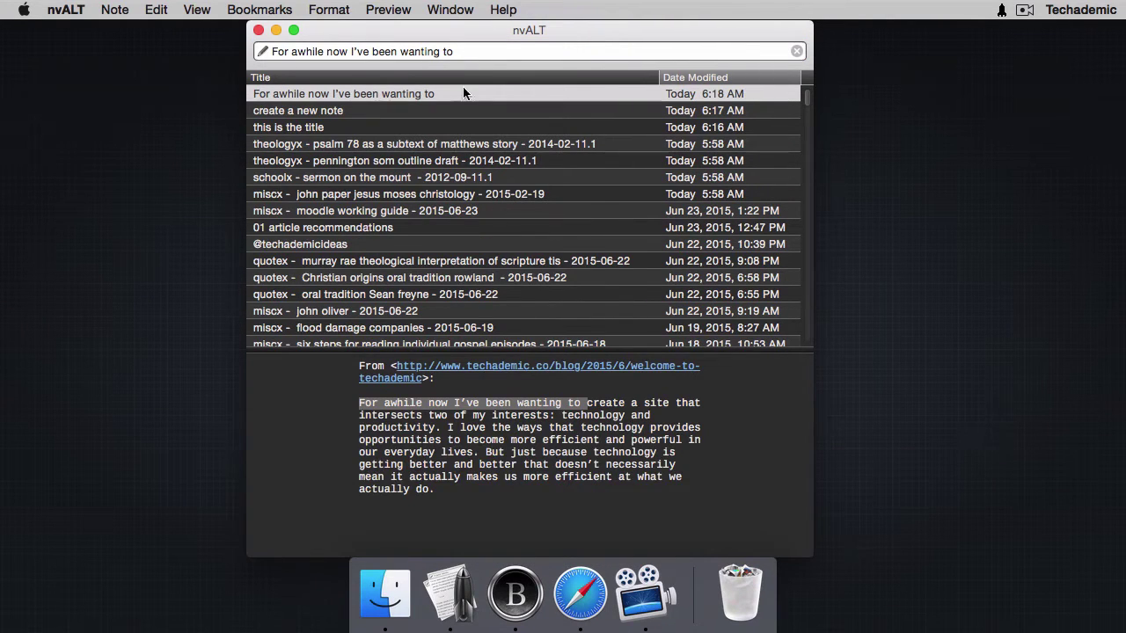
{"action": "left_click", "coordinate": [518, 419]}
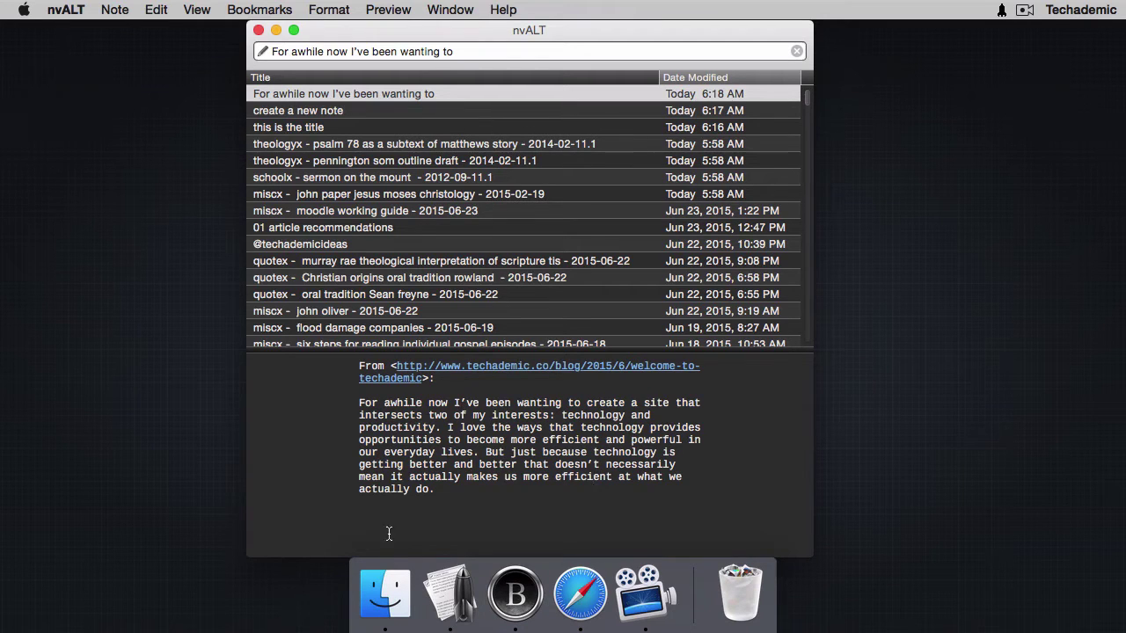
Step: Browse in Finder to Dropbox > MMD and select the nvALT notes folder
{"action": "left_click", "coordinate": [396, 593]}
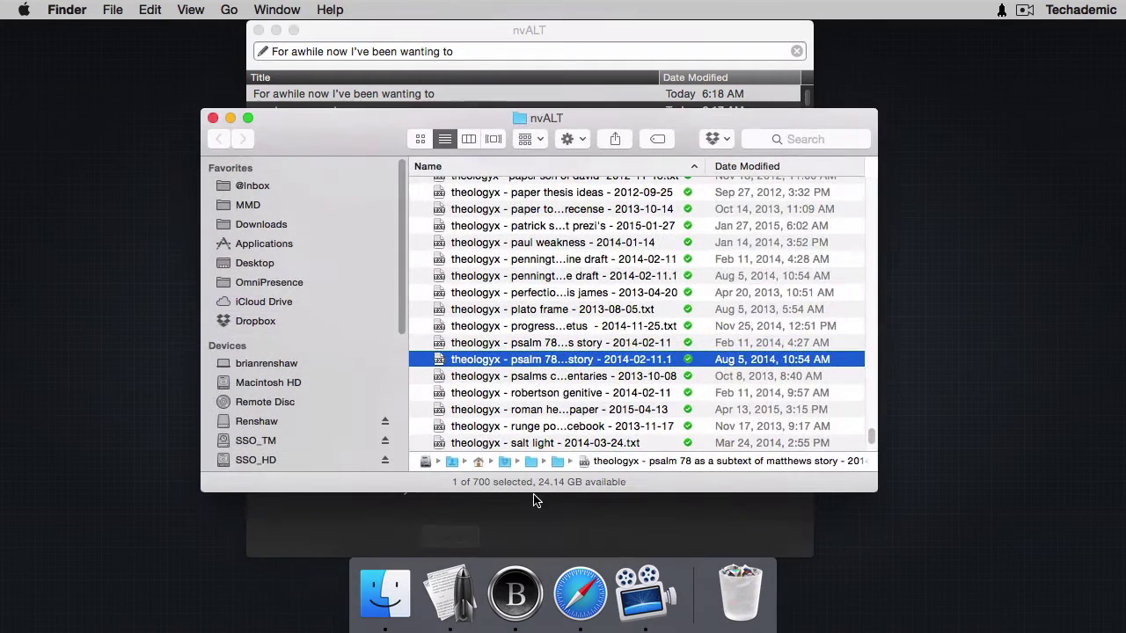
{"action": "left_click", "coordinate": [286, 321]}
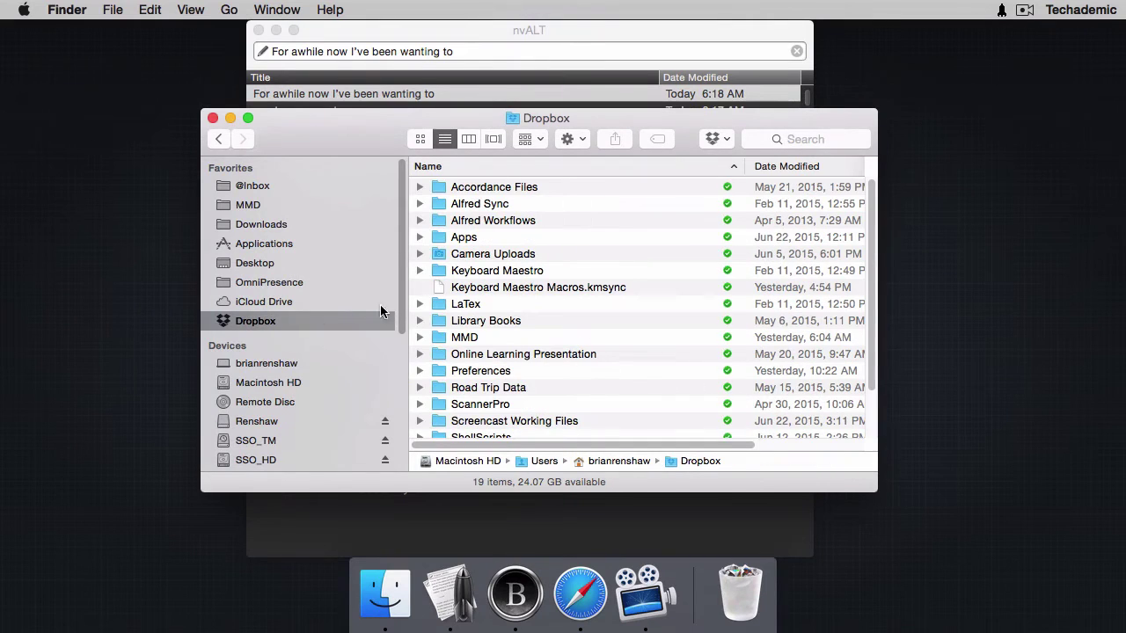
{"action": "scroll", "coordinate": [500, 343], "scroll_direction": "down", "scroll_amount": 1}
{"action": "double_click", "coordinate": [493, 331]}
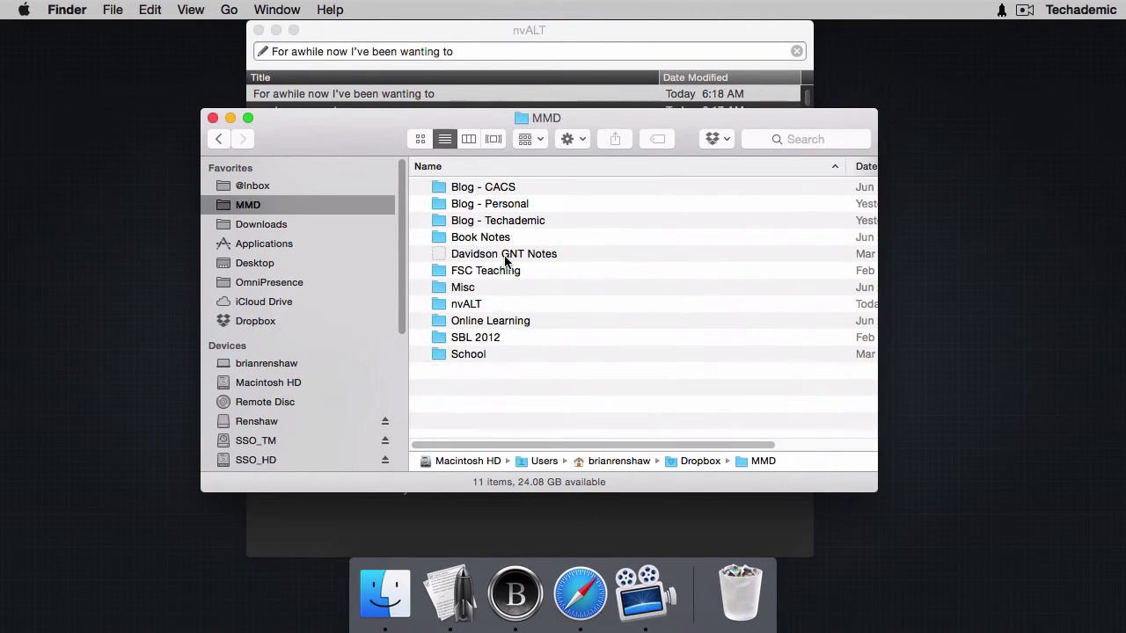
{"action": "left_click", "coordinate": [471, 303]}
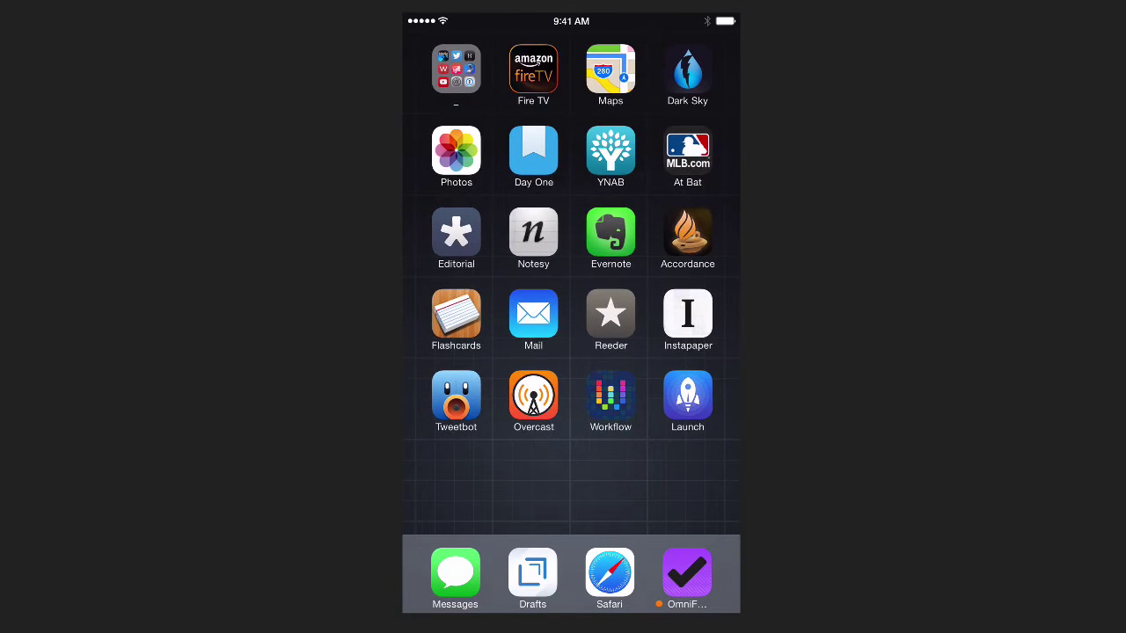
Step: Launch the Notesy app on the iPhone
{"action": "left_click", "coordinate": [532, 231]}
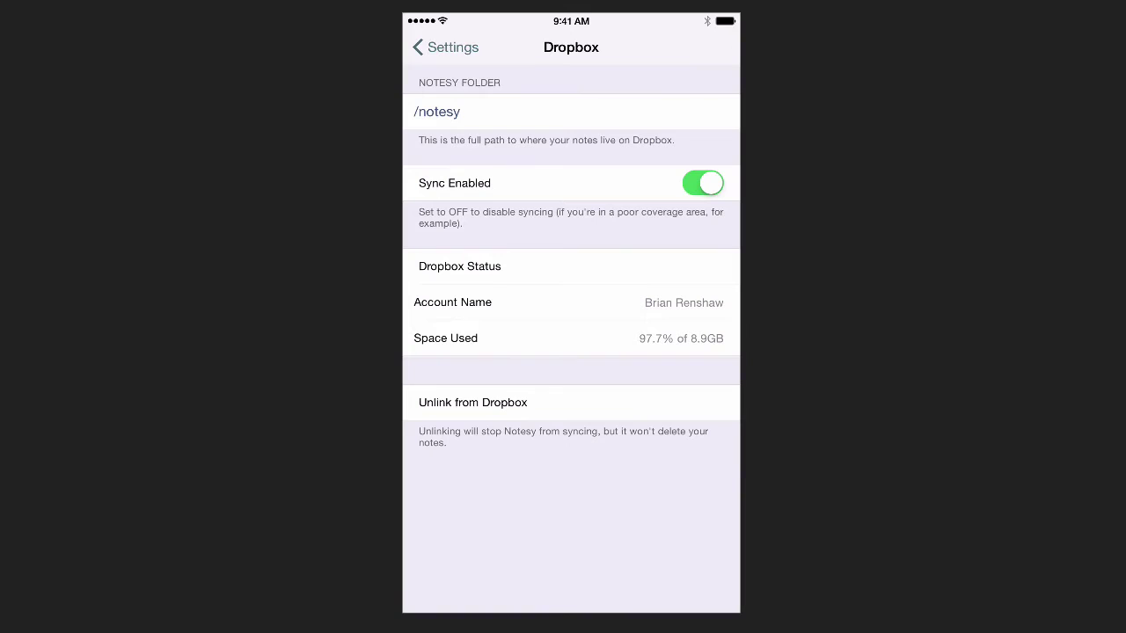
Step: Change Notesy's Dropbox folder path from /notesy to /MMD/nvALT and exit settings
{"action": "left_click", "coordinate": [459, 112]}
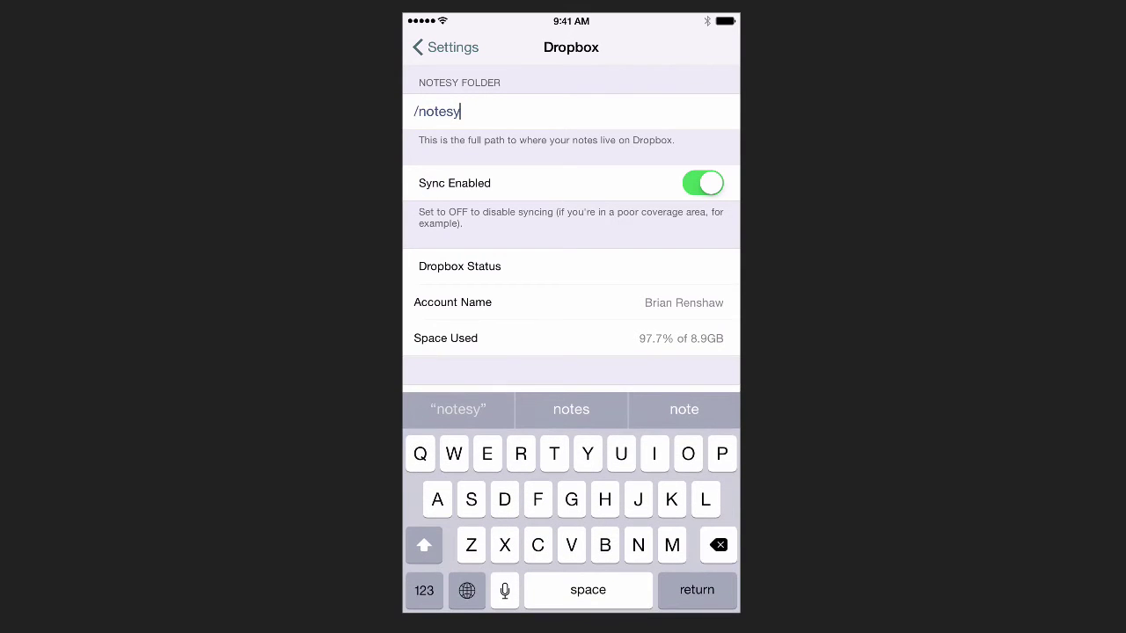
{"action": "key", "text": "BackSpace"}
{"action": "key", "text": "BackSpace"}
{"action": "key", "text": "BackSpace"}
{"action": "key", "text": "BackSpace"}
{"action": "key", "text": "BackSpace"}
{"action": "key", "text": "BackSpace"}
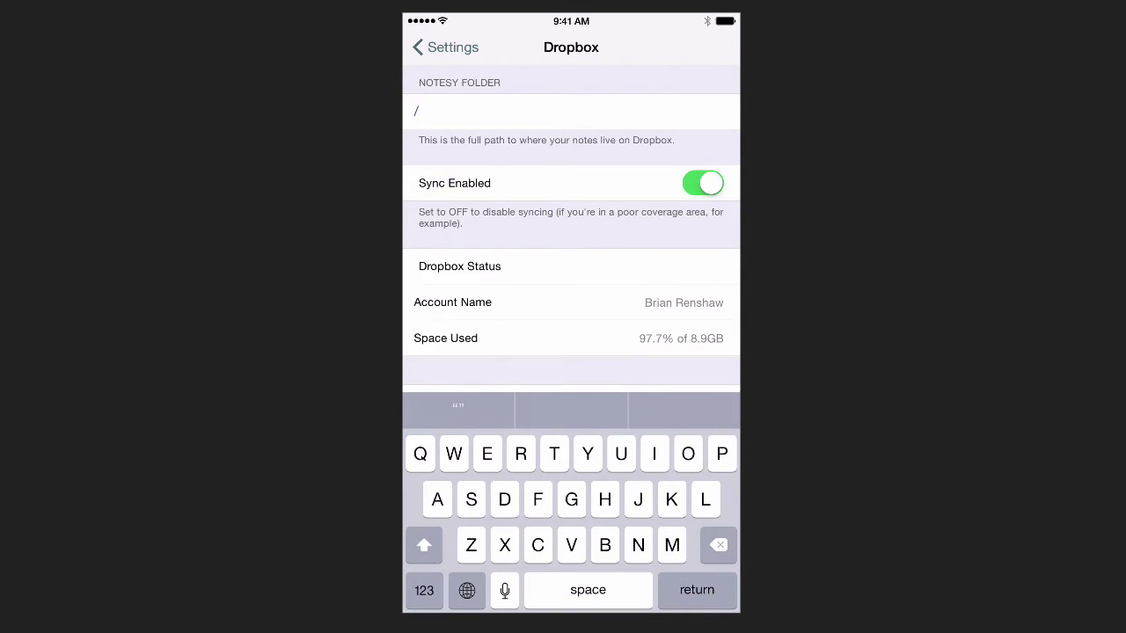
{"action": "type", "text": "MM"}
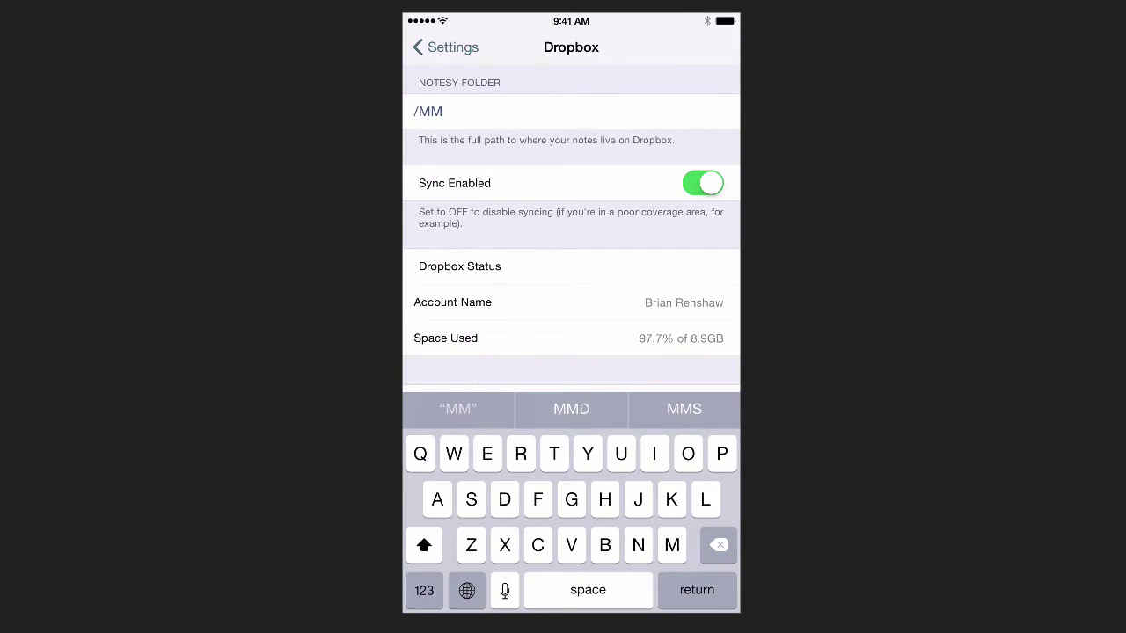
{"action": "type", "text": "D"}
{"action": "left_click", "coordinate": [424, 590]}
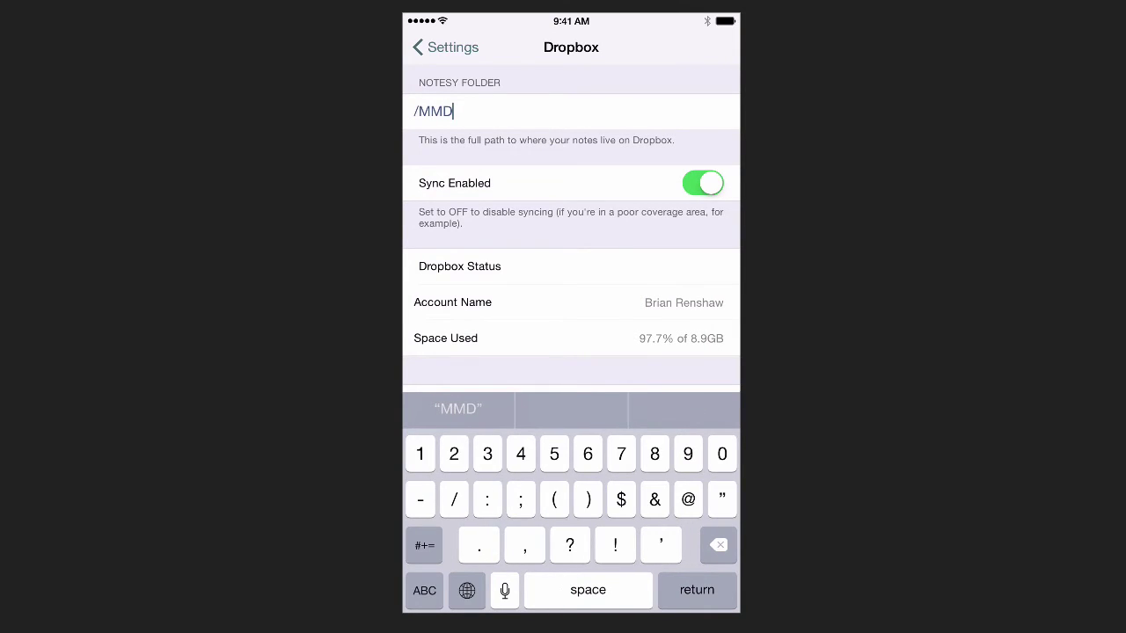
{"action": "type", "text": "/"}
{"action": "left_click", "coordinate": [424, 590]}
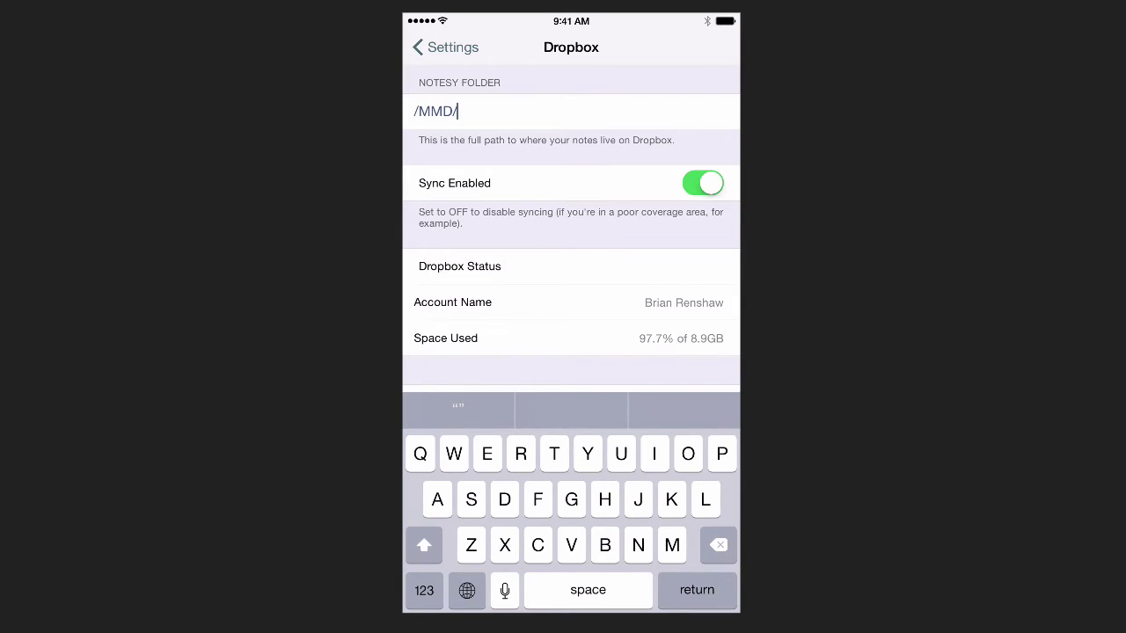
{"action": "type", "text": "nvALT"}
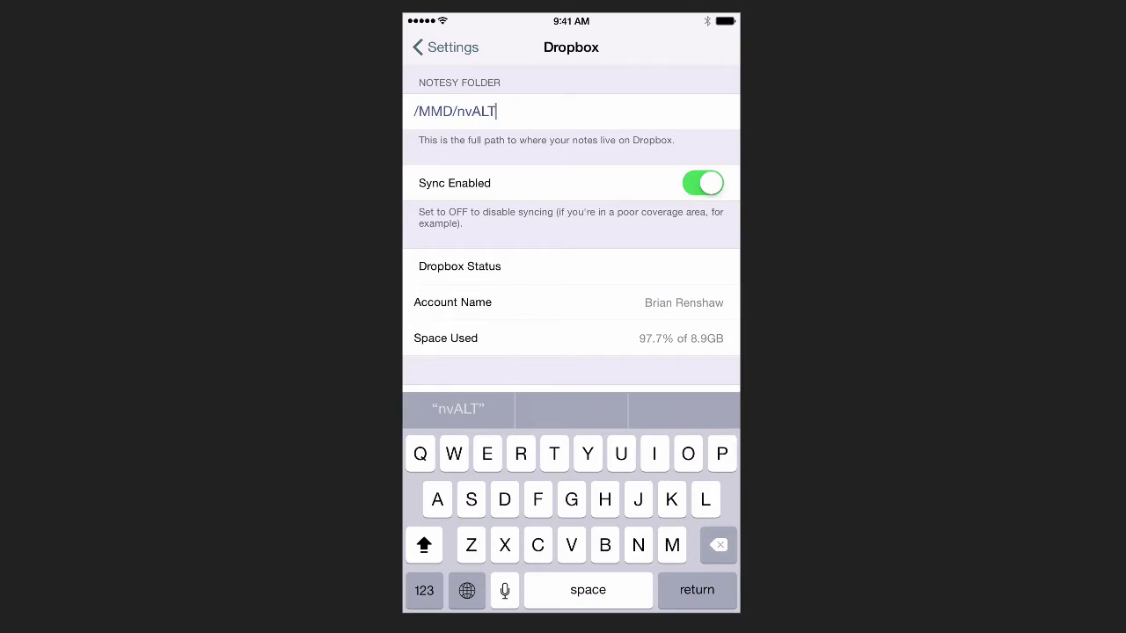
{"action": "key", "text": "Return"}
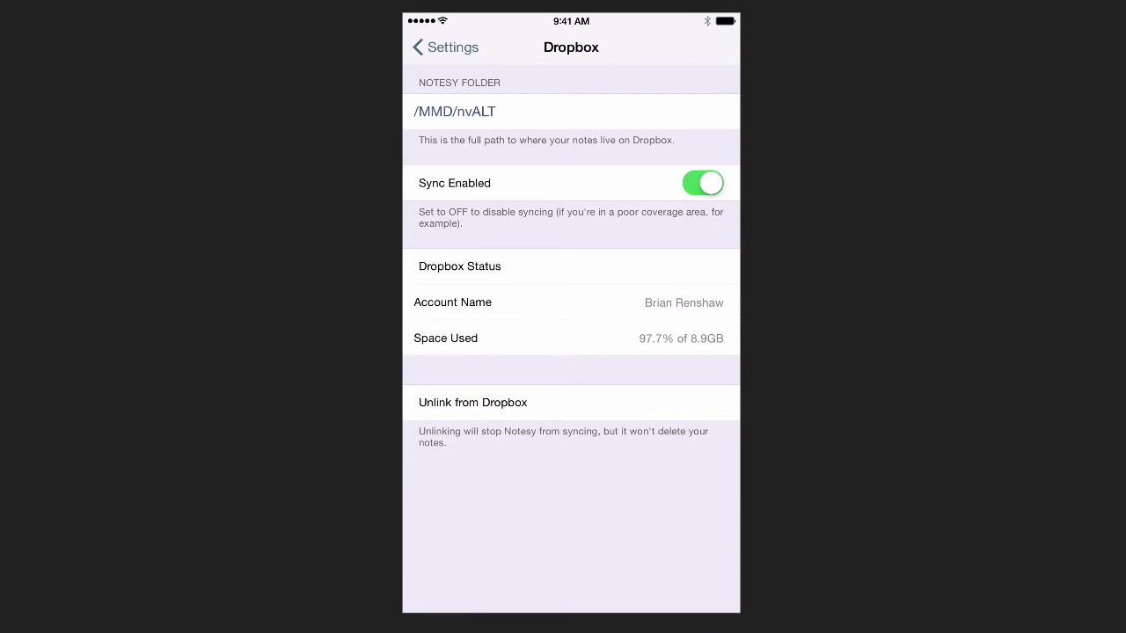
{"action": "left_click", "coordinate": [444, 48]}
{"action": "left_click", "coordinate": [714, 46]}
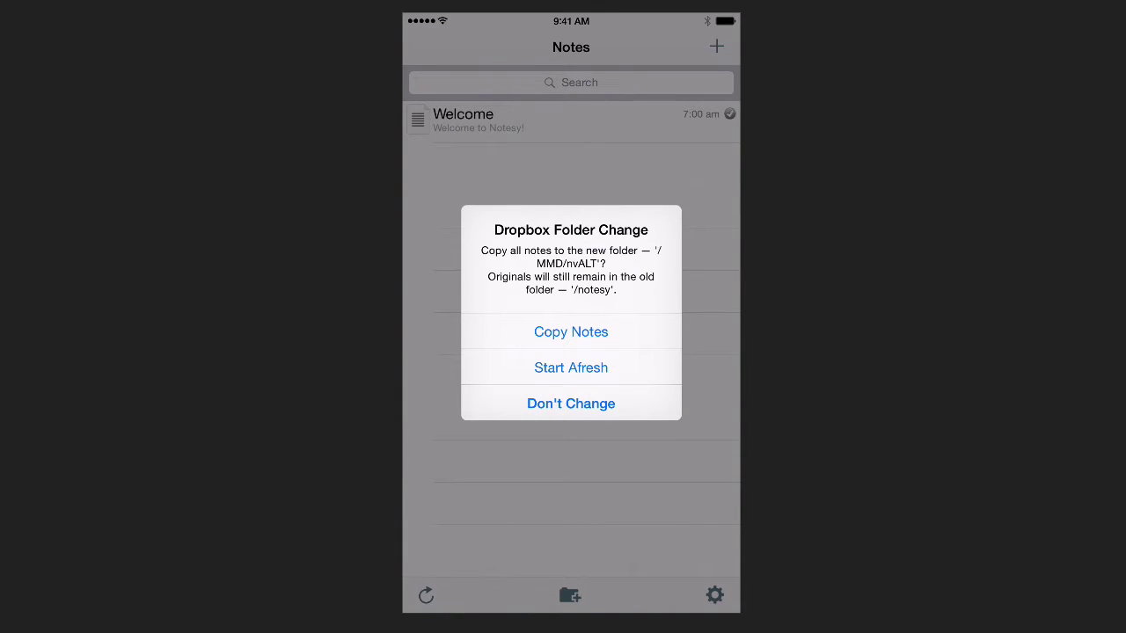
Step: Choose Start Afresh so Notesy syncs the nvALT notes from /MMD/nvALT
{"action": "left_click", "coordinate": [570, 367]}
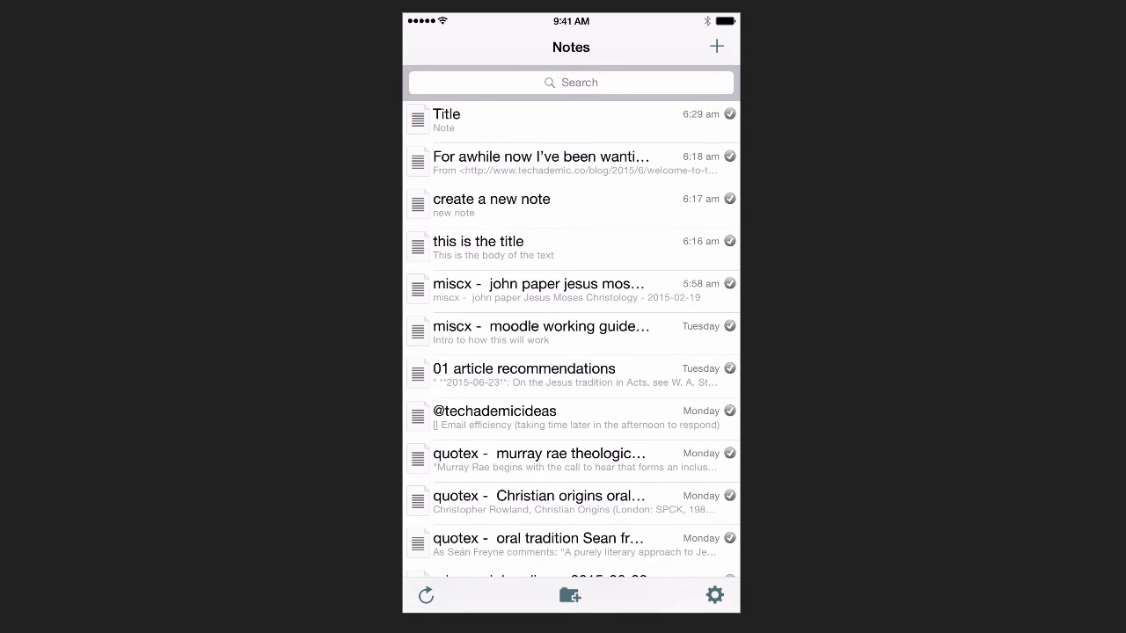
Step: Create a Notesy note titled 'Carpet Prices' with the body 'This is the carpet price'
{"action": "left_click", "coordinate": [716, 47]}
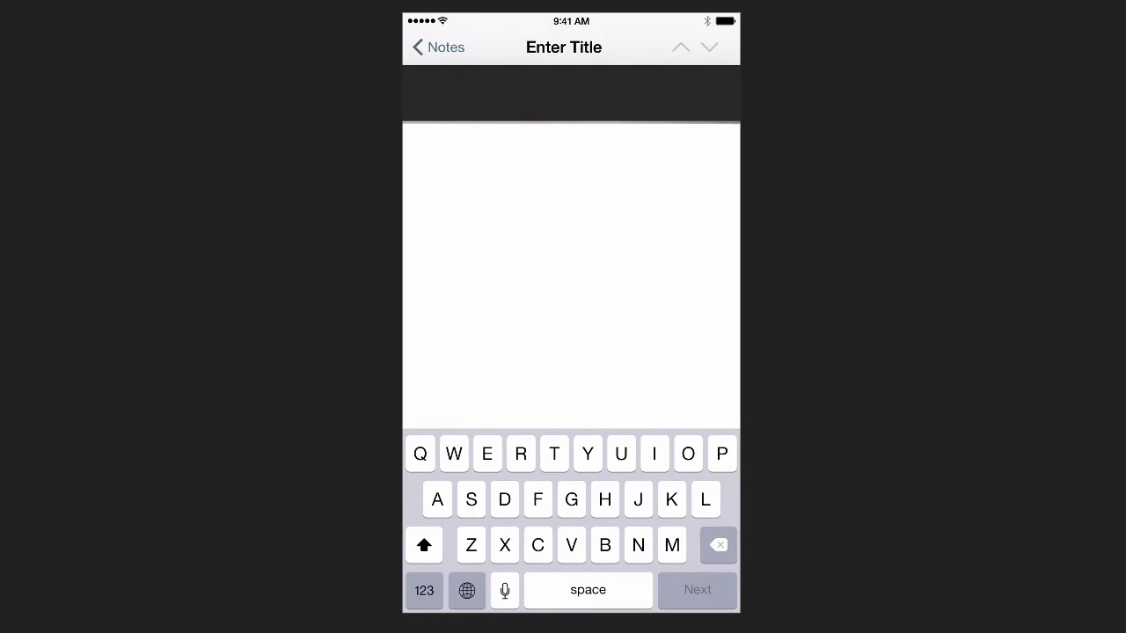
{"action": "type", "text": "Carpet Prices"}
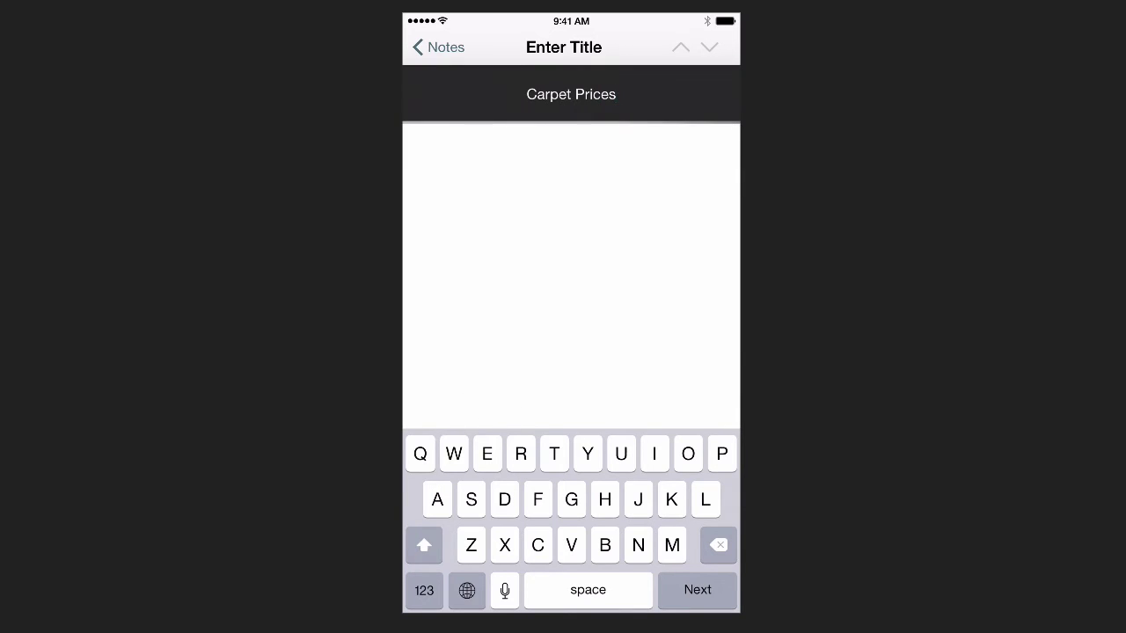
{"action": "key", "text": "Return"}
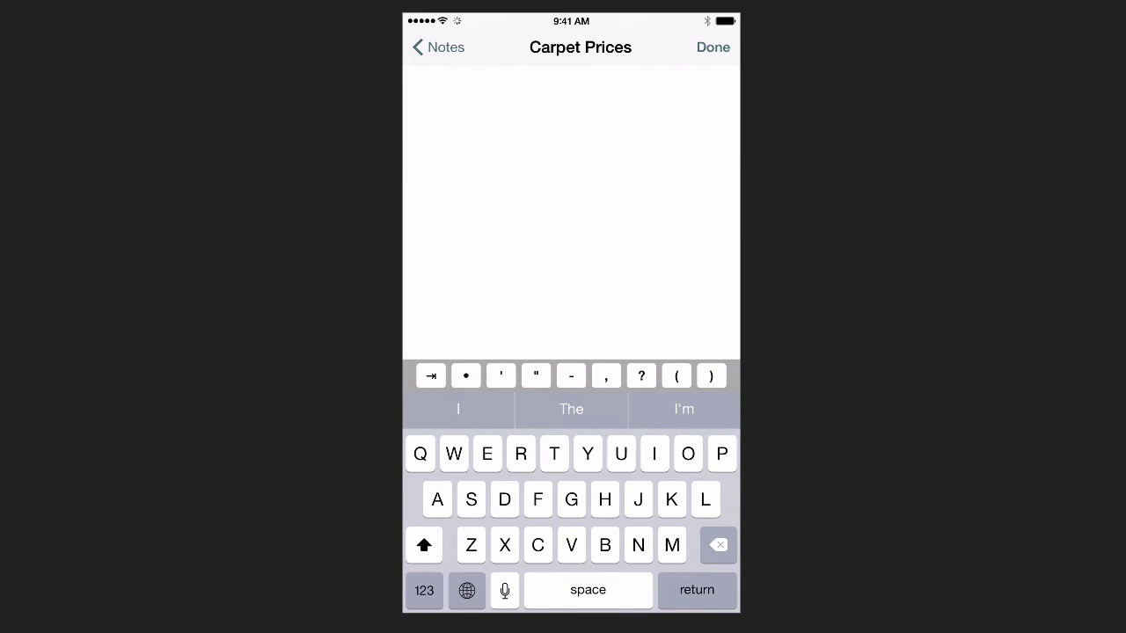
{"action": "type", "text": "This"}
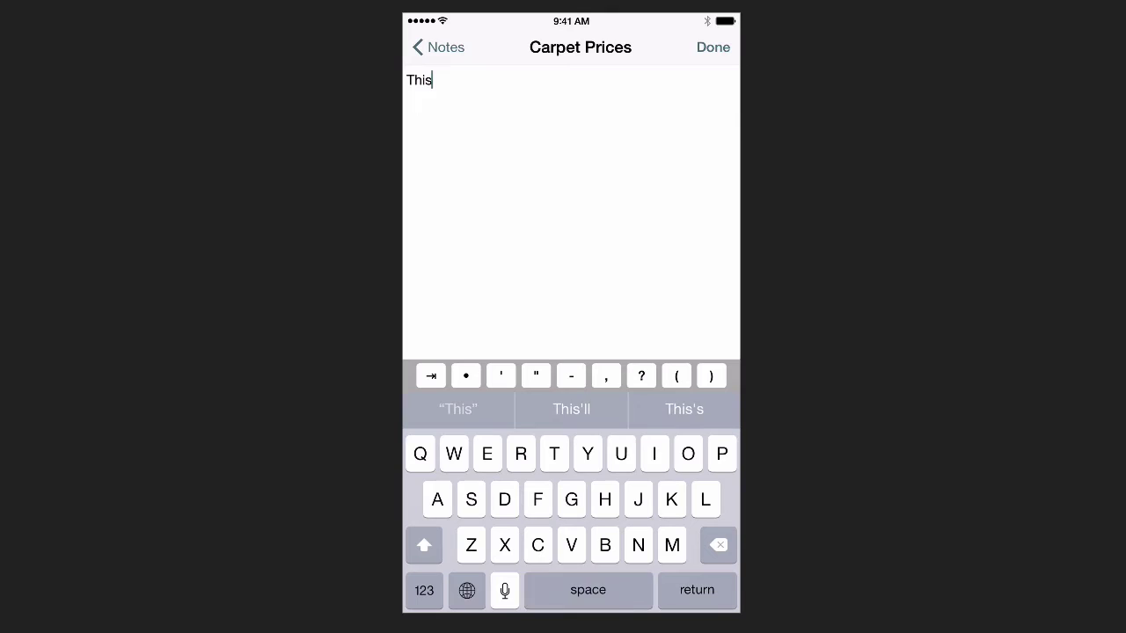
{"action": "type", "text": " is the carp"}
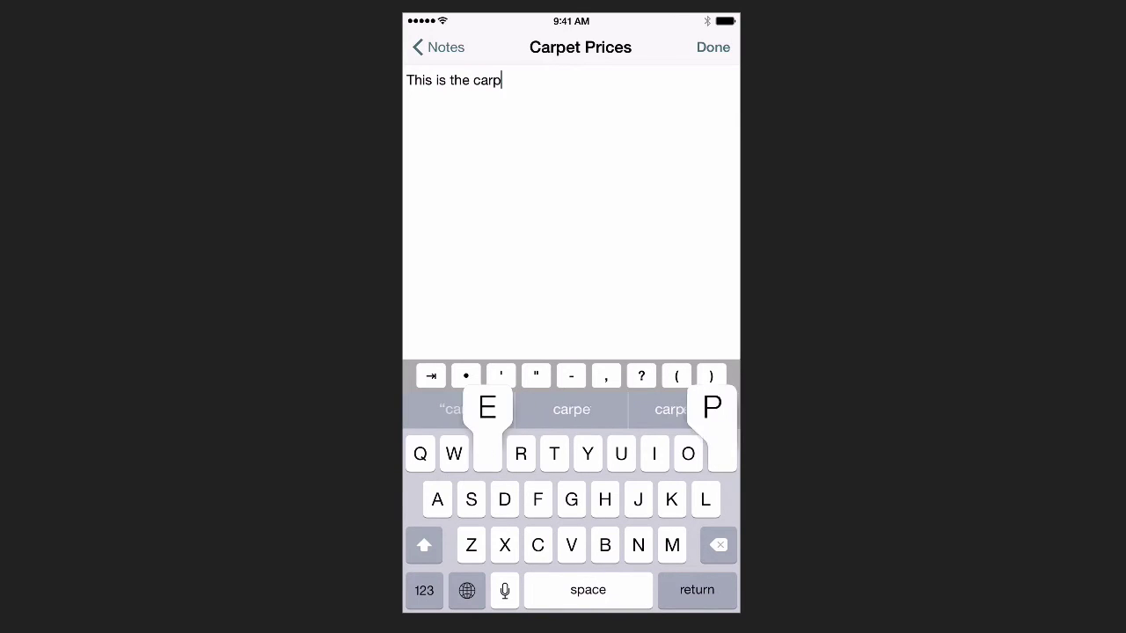
{"action": "type", "text": "et price"}
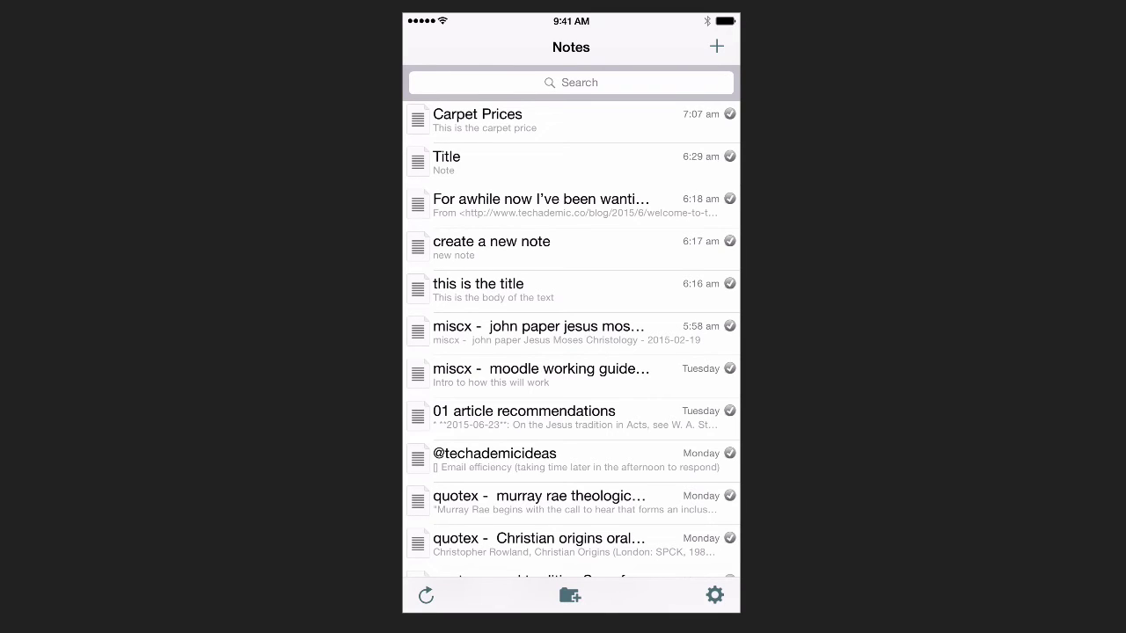
Step: Search all Notesy notes for 'Virtue' and scroll through the results
{"action": "left_click", "coordinate": [571, 82]}
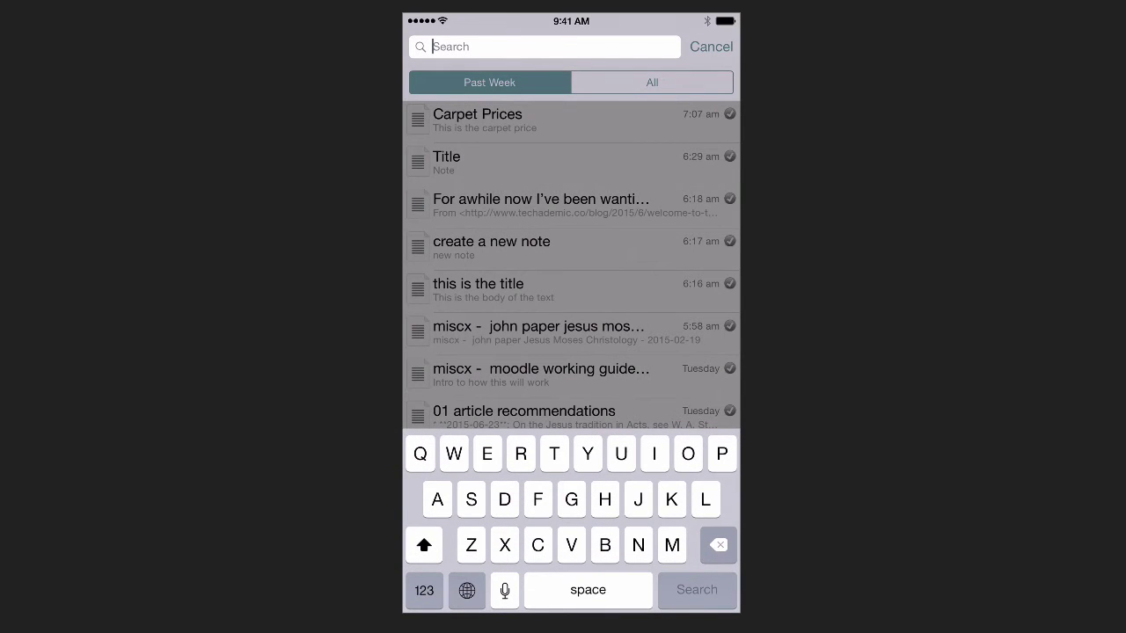
{"action": "left_click", "coordinate": [652, 82]}
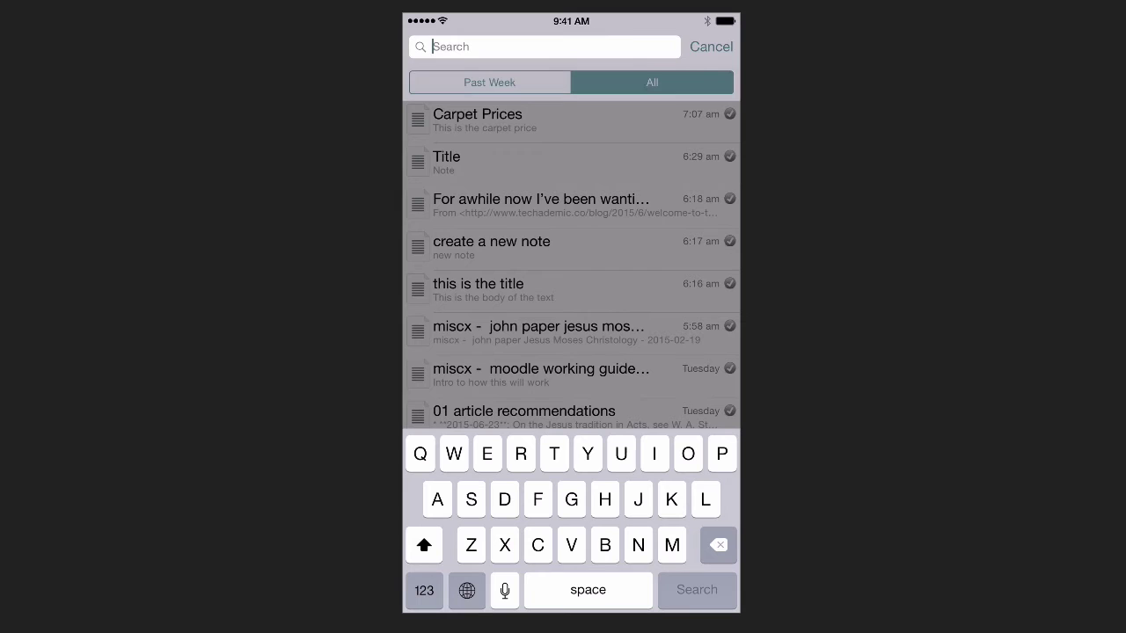
{"action": "type", "text": "Virtue"}
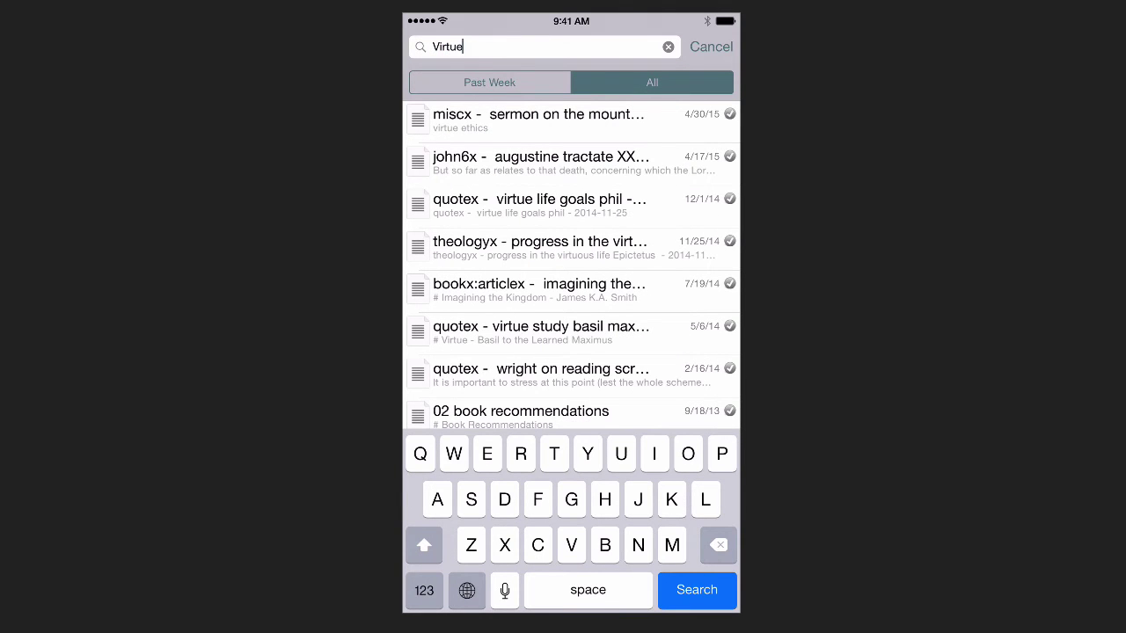
{"action": "scroll", "coordinate": [571, 352], "scroll_direction": "down", "scroll_amount": 2}
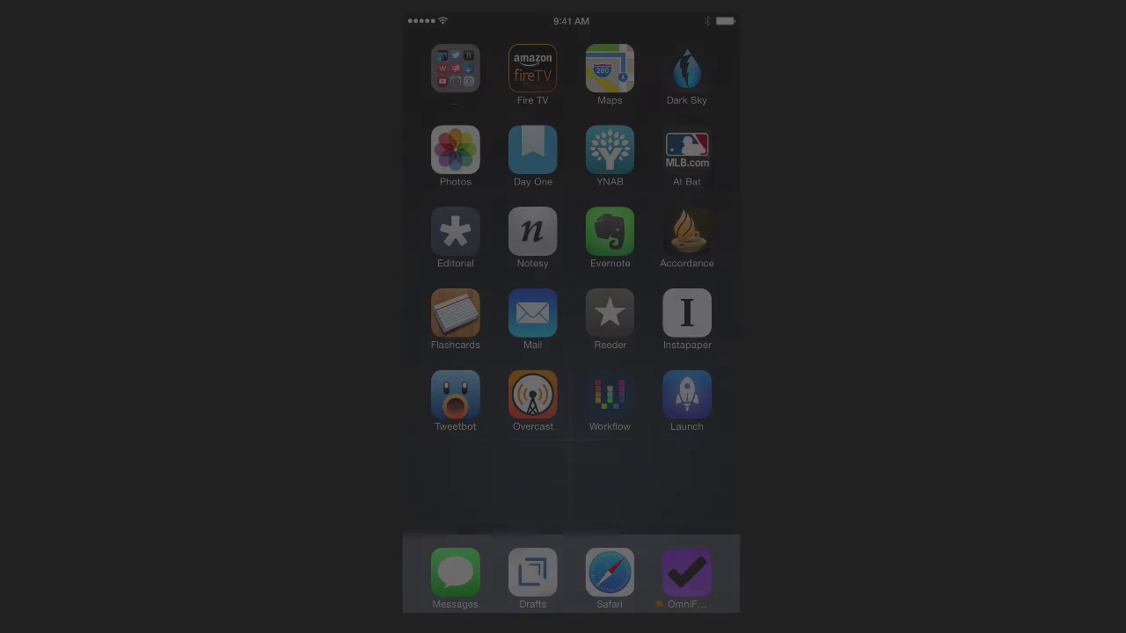
Step: Write a Drafts draft 'This is the title' / 'This is the body' / 'Lorem1' and send it to nvALT
{"action": "left_click", "coordinate": [532, 572]}
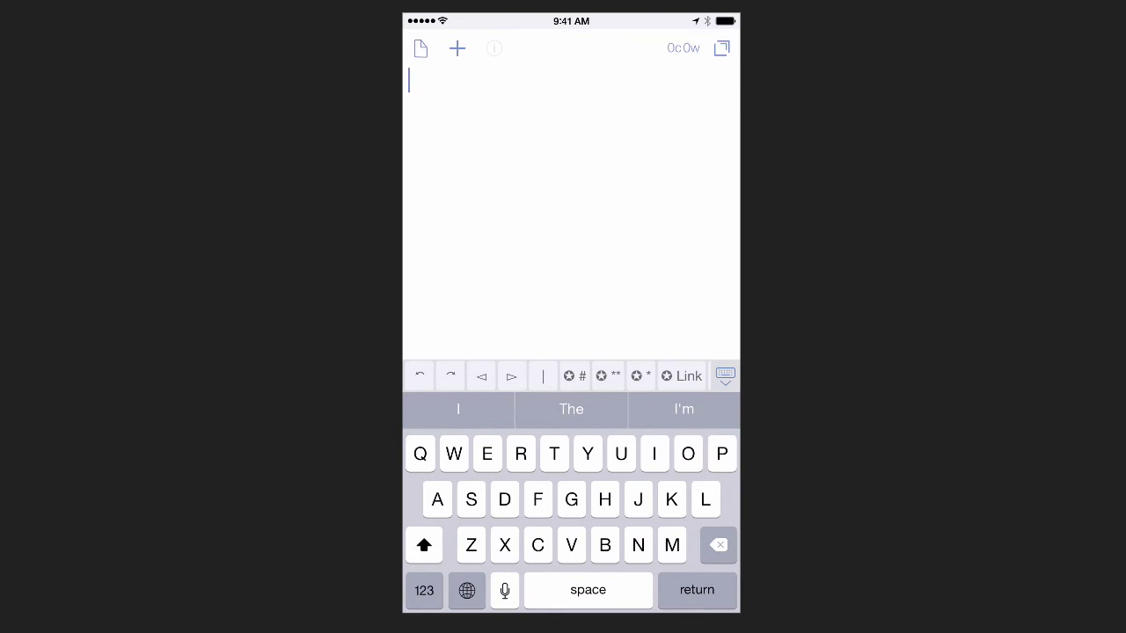
{"action": "type", "text": "This is the"}
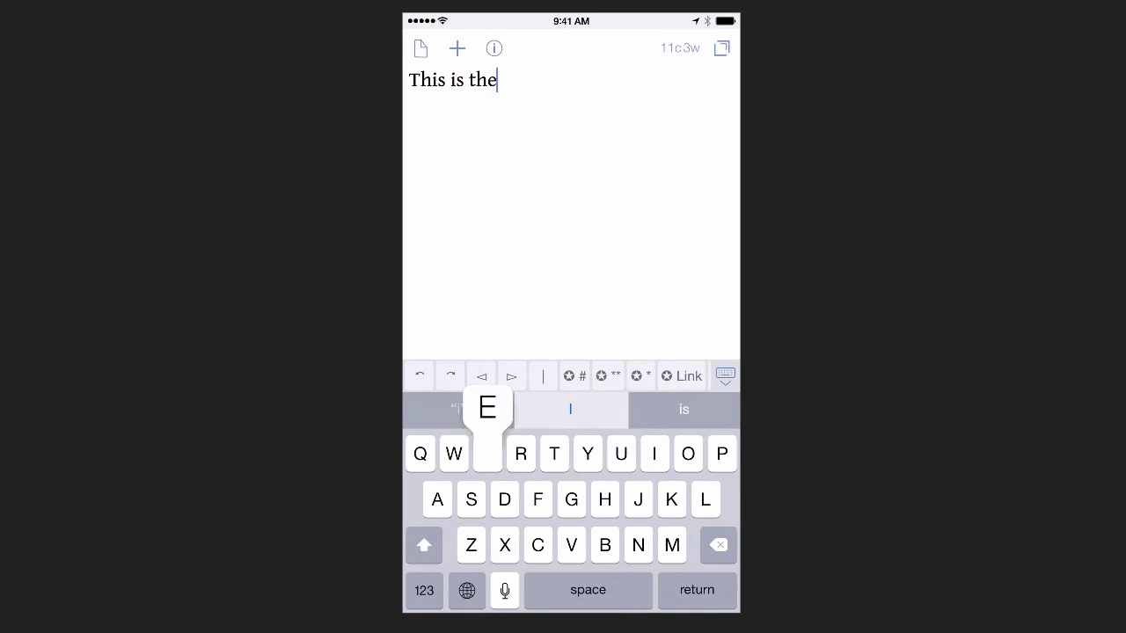
{"action": "type", "text": " title"}
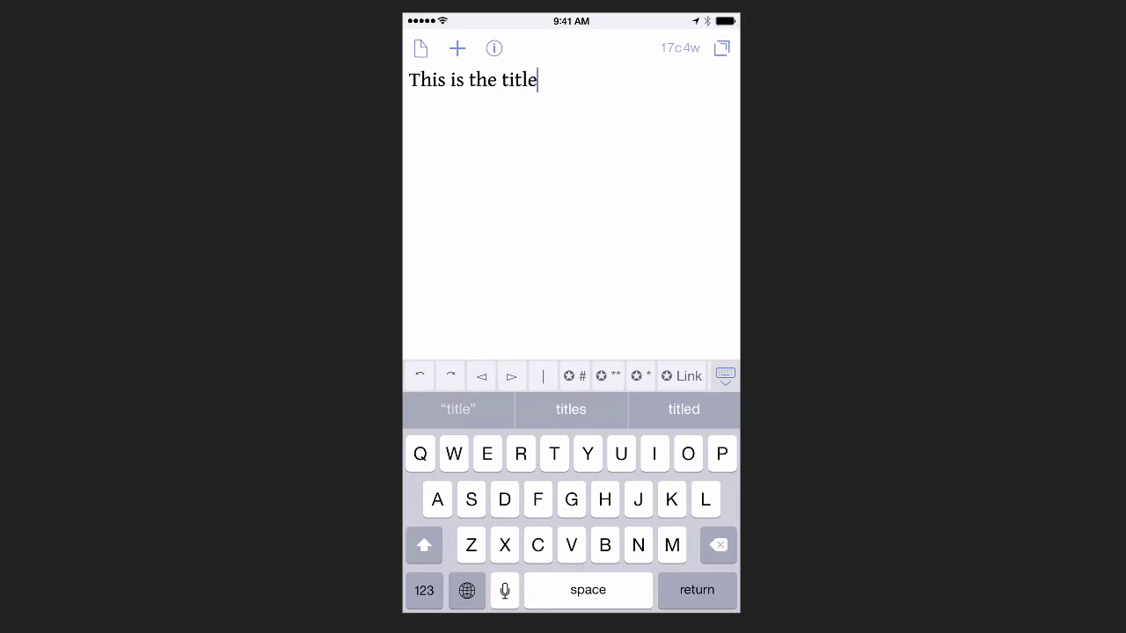
{"action": "key", "text": "Return"}
{"action": "key", "text": "Return"}
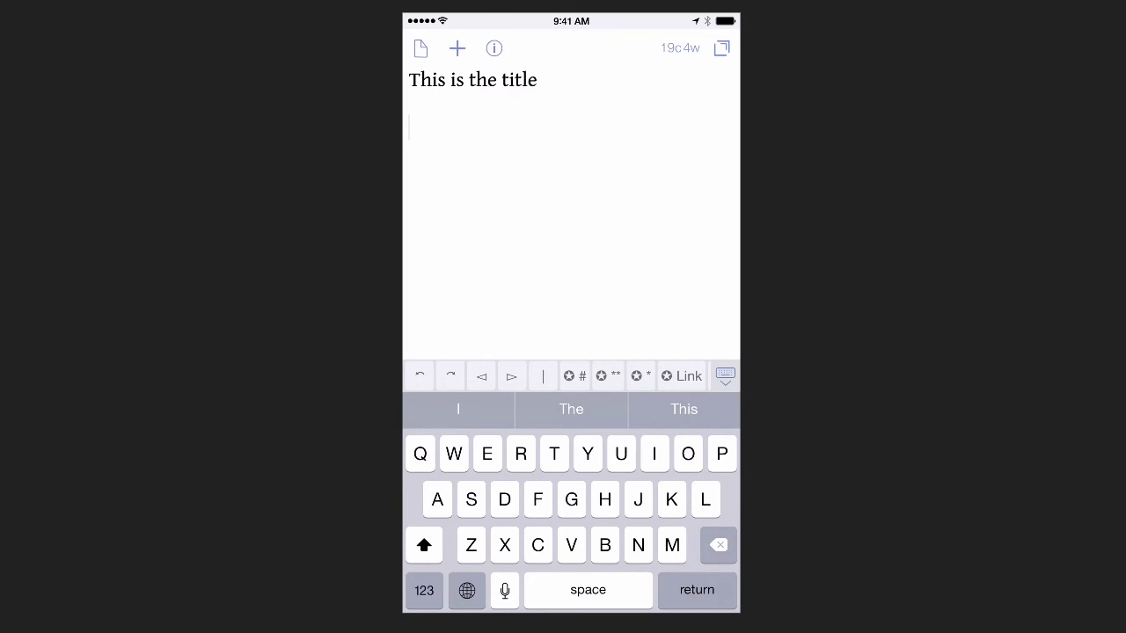
{"action": "type", "text": "This "}
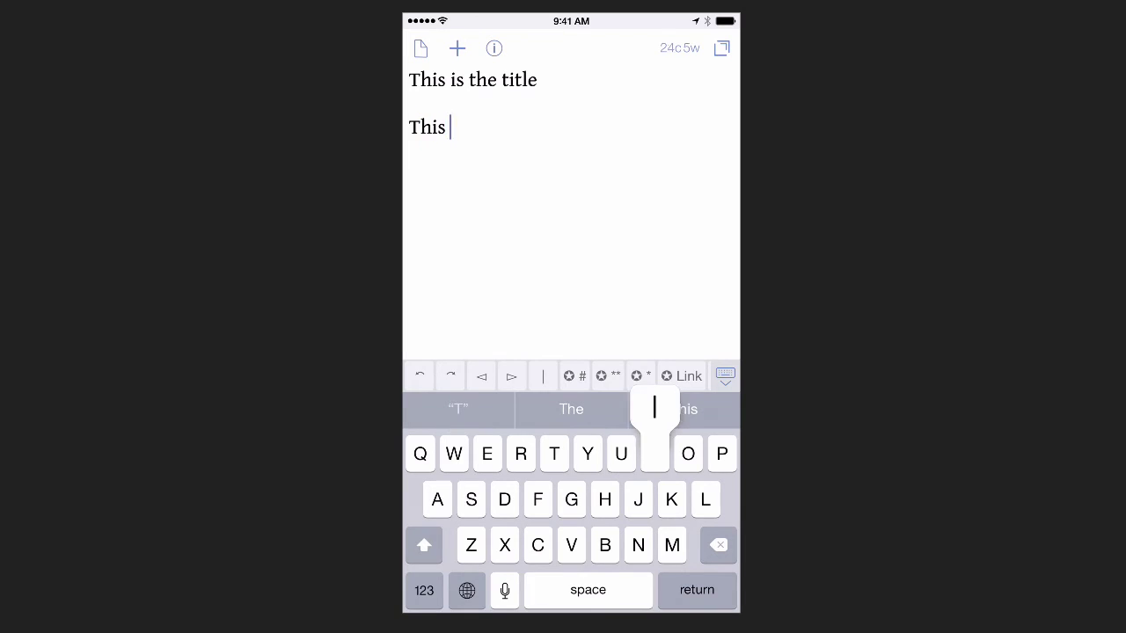
{"action": "type", "text": "is the body"}
{"action": "key", "text": "Return"}
{"action": "key", "text": "Return"}
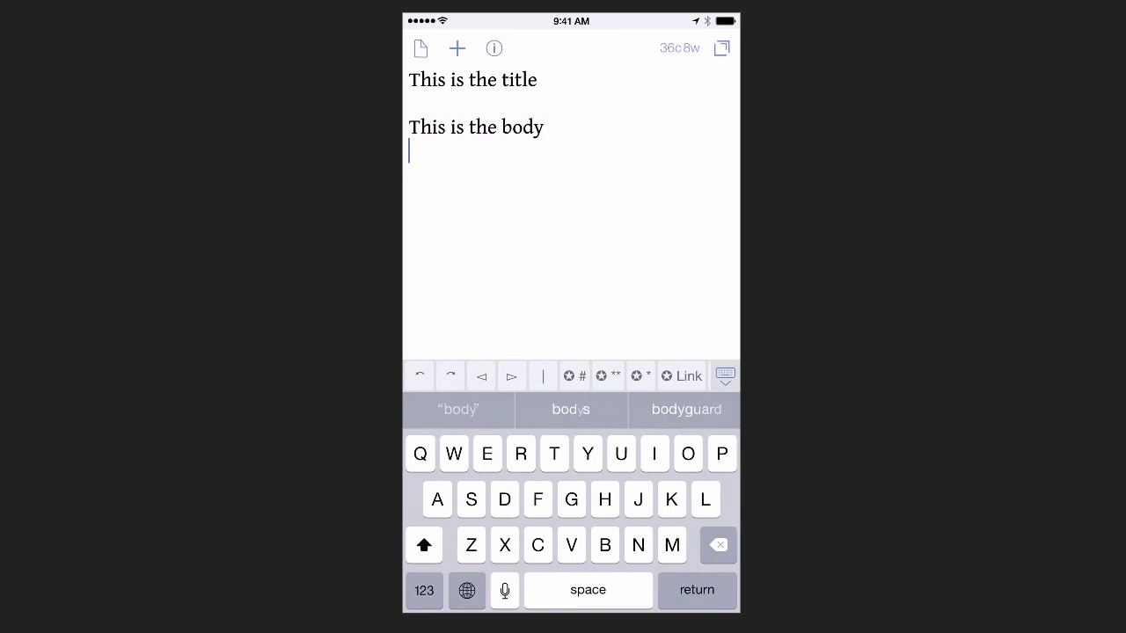
{"action": "type", "text": "Lorem1"}
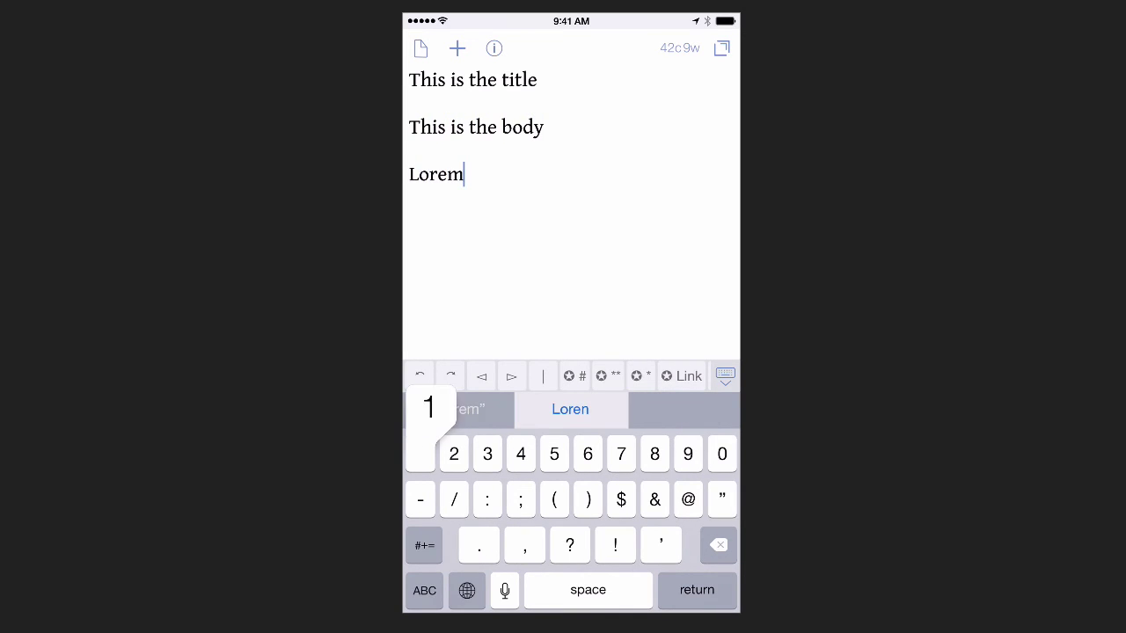
{"action": "scroll", "coordinate": [572, 211], "scroll_direction": "up", "scroll_amount": 3}
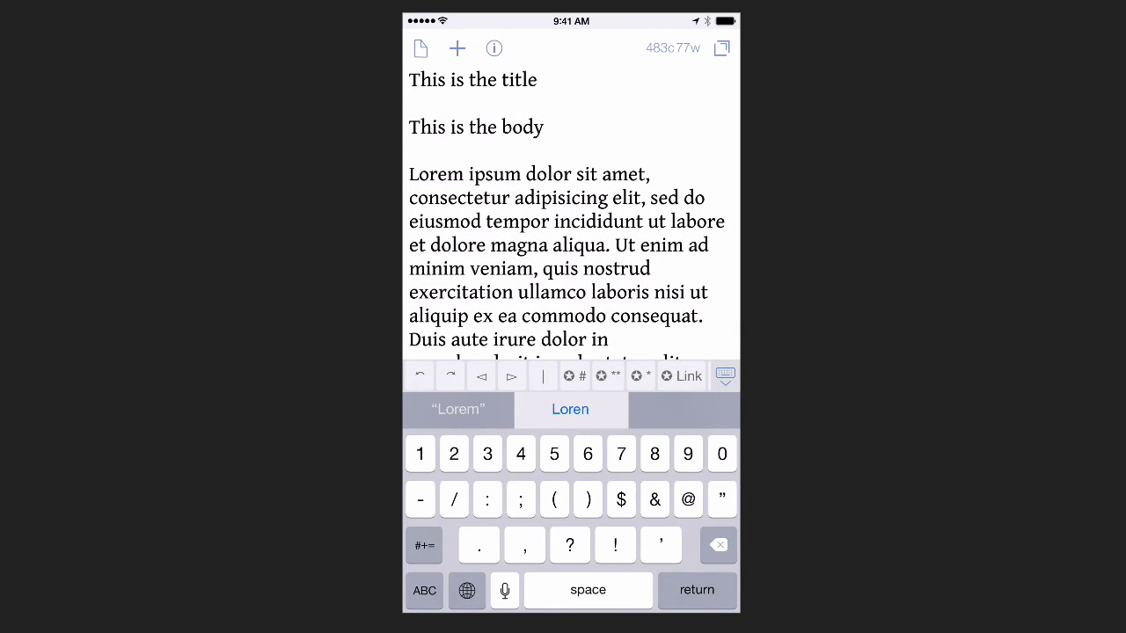
{"action": "left_click", "coordinate": [722, 47]}
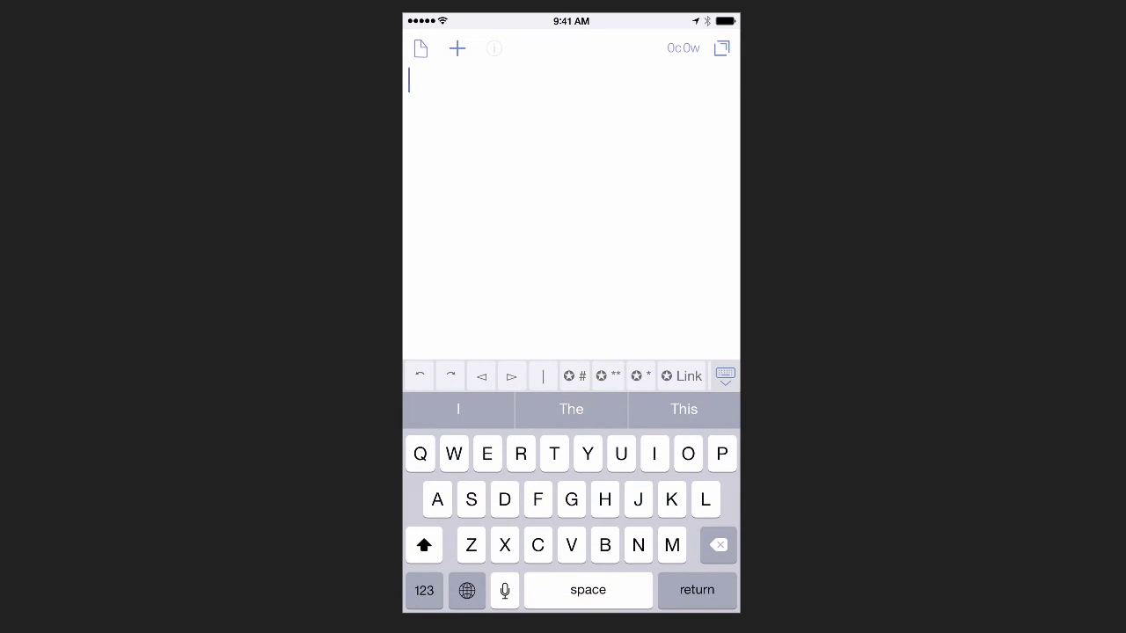
Step: Write a new draft titled 'This is another note' with the body 'With more text'
{"action": "type", "text": "This is anot"}
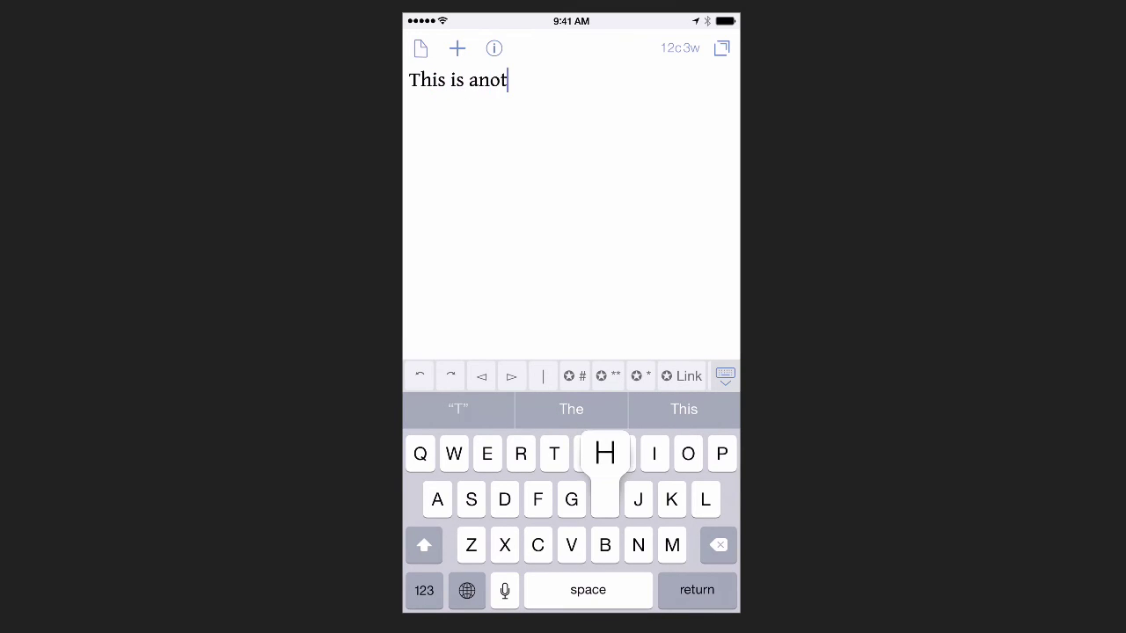
{"action": "type", "text": "her note"}
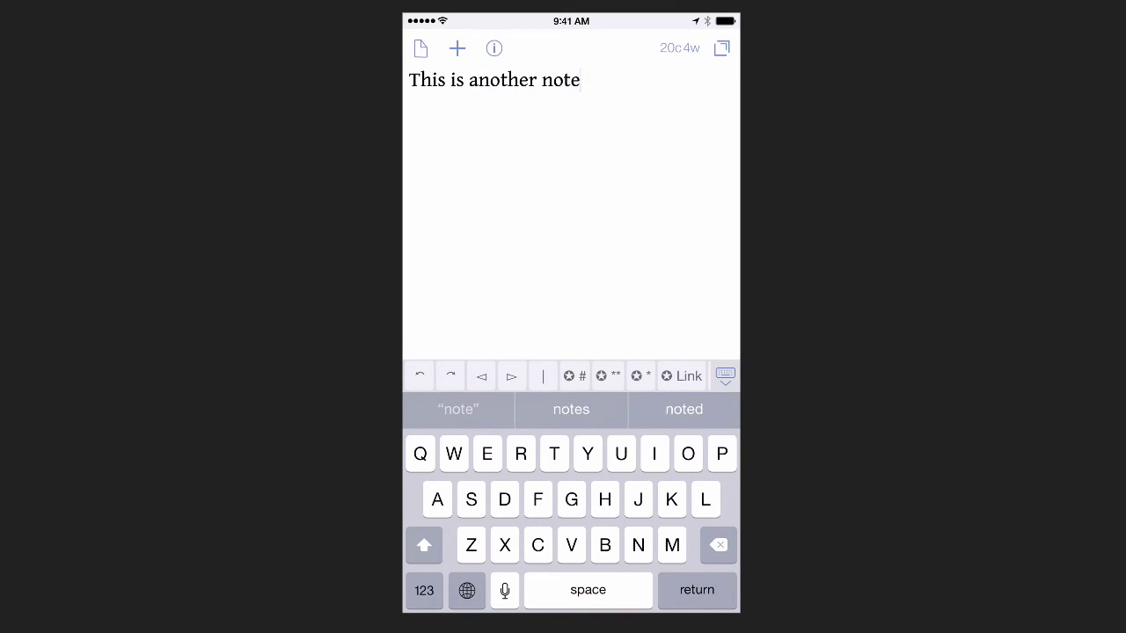
{"action": "key", "text": "Return"}
{"action": "key", "text": "Return"}
{"action": "type", "text": "With more text"}
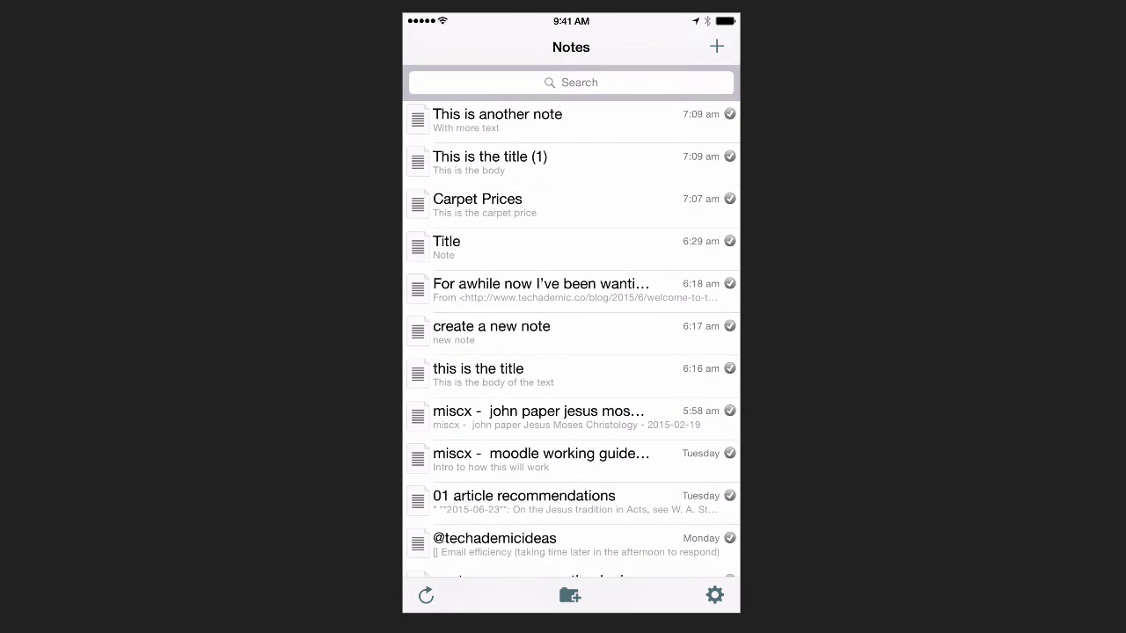
Step: View the synced notes 'This is the title (1)' and 'This is another note', then return to Drafts
{"action": "left_click", "coordinate": [490, 164]}
{"action": "left_click", "coordinate": [437, 47]}
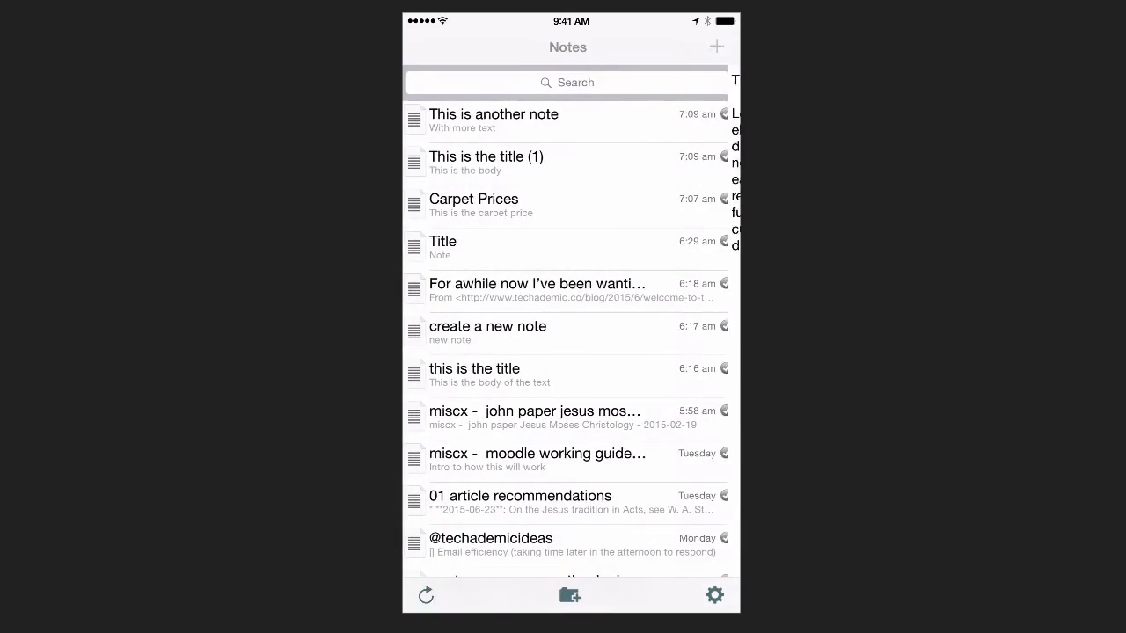
{"action": "left_click", "coordinate": [478, 113]}
{"action": "left_click", "coordinate": [437, 47]}
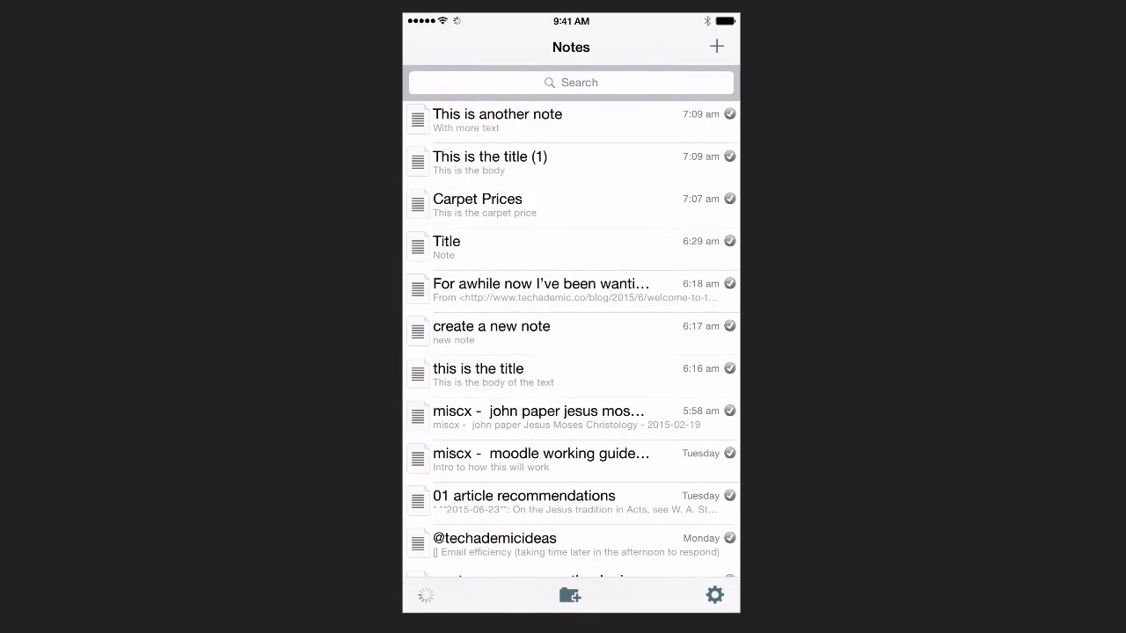
{"action": "key", "text": "super+shift+h"}
{"action": "left_click", "coordinate": [532, 572]}
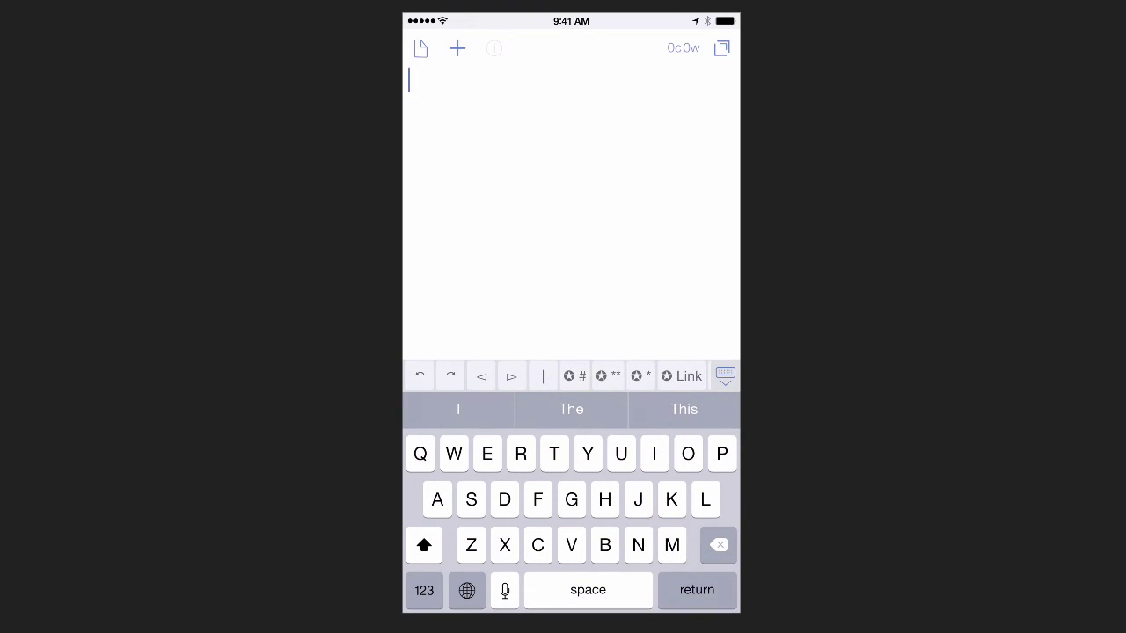
Step: Enter 'This is the title' as the first line of a new Drafts draft
{"action": "type", "text": "This is the title"}
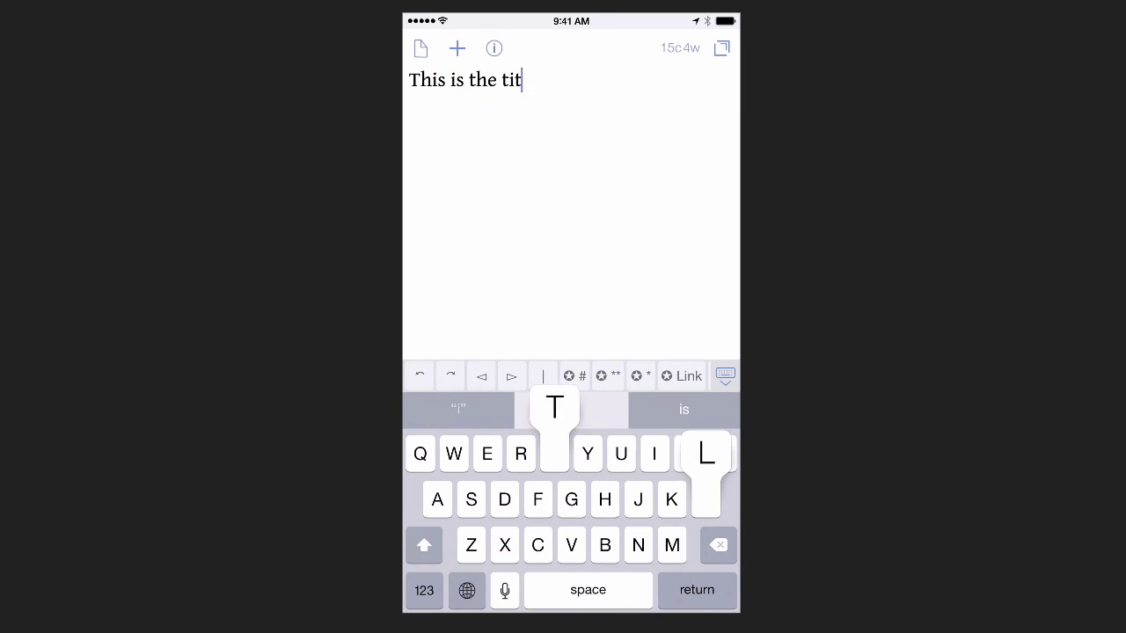
{"action": "key", "text": "Return"}
{"action": "key", "text": "Return"}
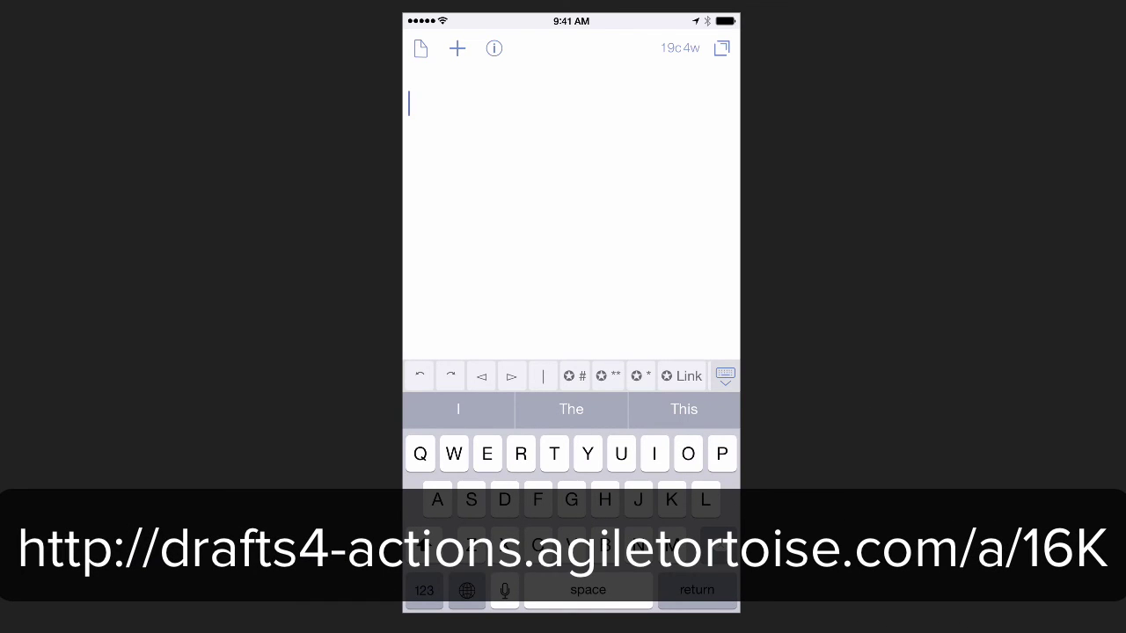
Step: Open the nvAlt action's Action Directory page in Safari and scroll through its details
{"action": "left_click", "coordinate": [609, 581]}
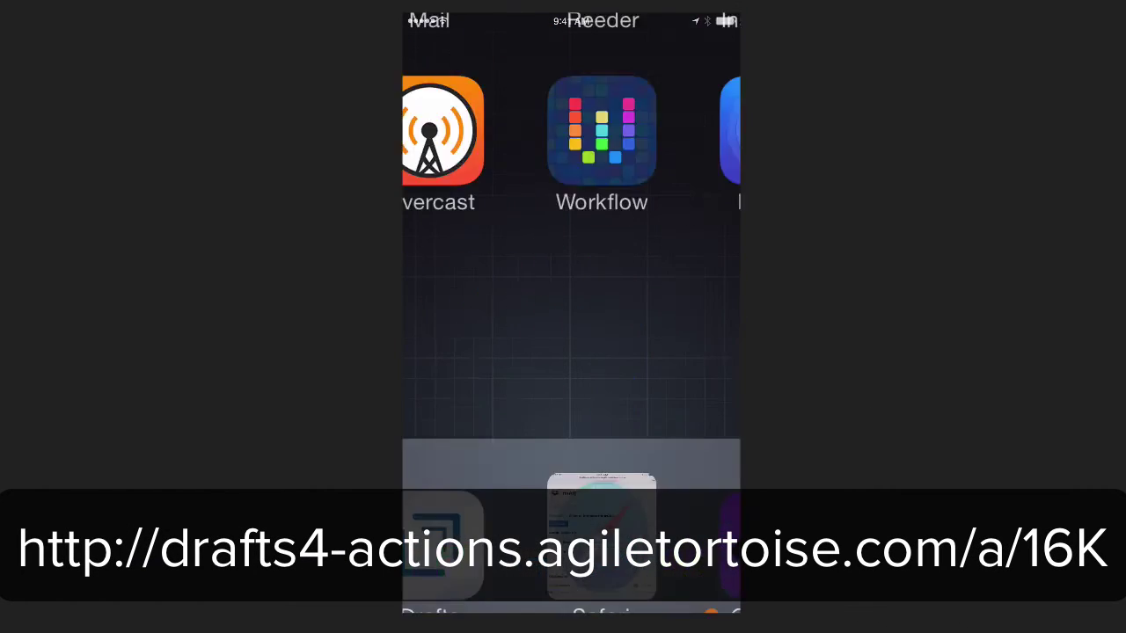
{"action": "scroll", "coordinate": [571, 263], "scroll_direction": "up", "scroll_amount": 1}
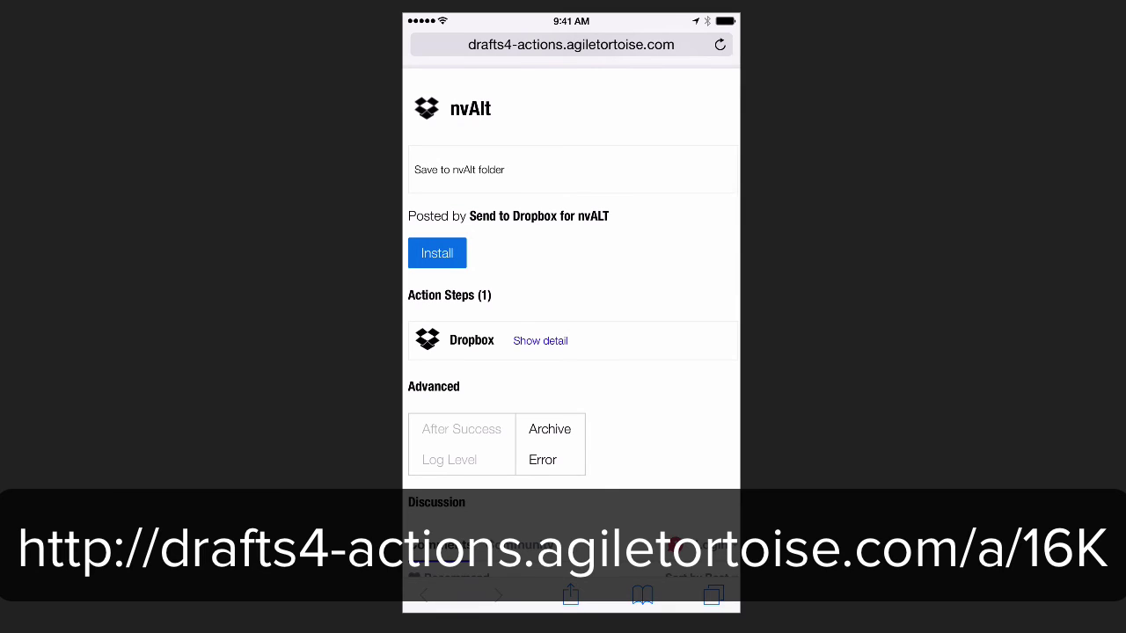
{"action": "scroll", "coordinate": [571, 307], "scroll_direction": "down", "scroll_amount": 1}
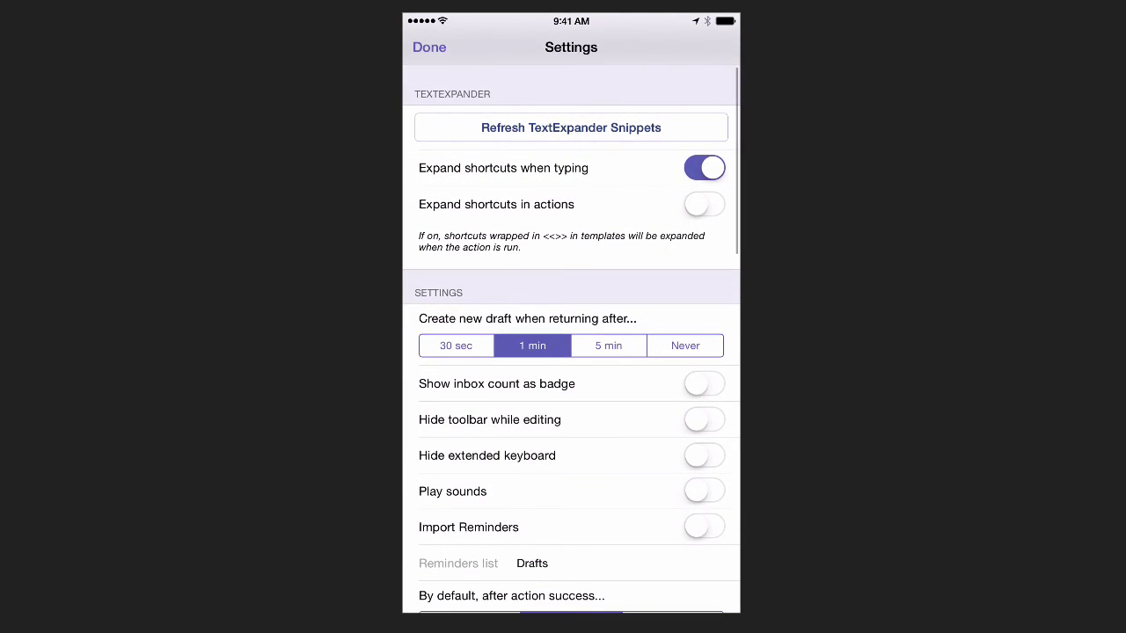
Step: Check under Configure accounts that Dropbox is linked, then close Settings
{"action": "scroll", "coordinate": [571, 317], "scroll_direction": "down", "scroll_amount": 1}
{"action": "scroll", "coordinate": [571, 340], "scroll_direction": "down", "scroll_amount": 5}
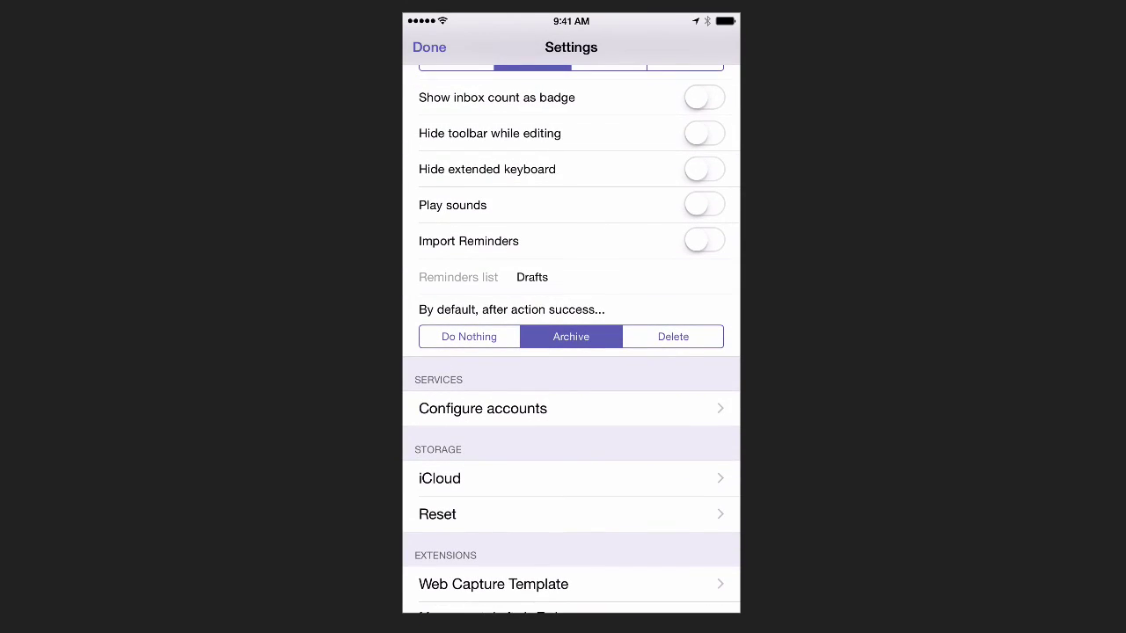
{"action": "left_click", "coordinate": [482, 408]}
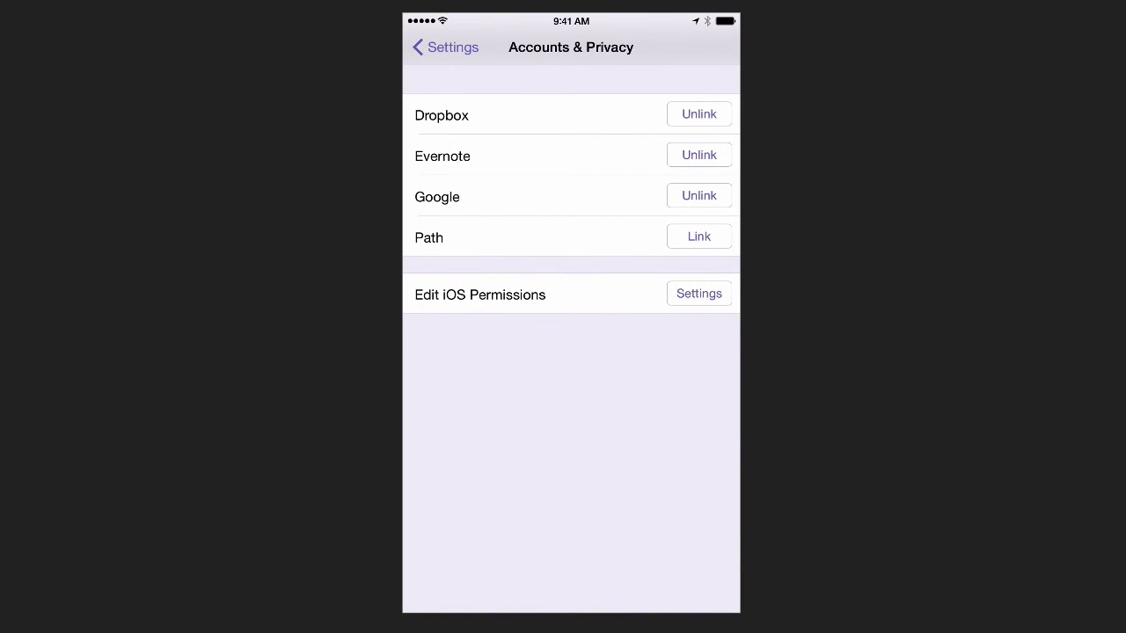
{"action": "left_click", "coordinate": [445, 46]}
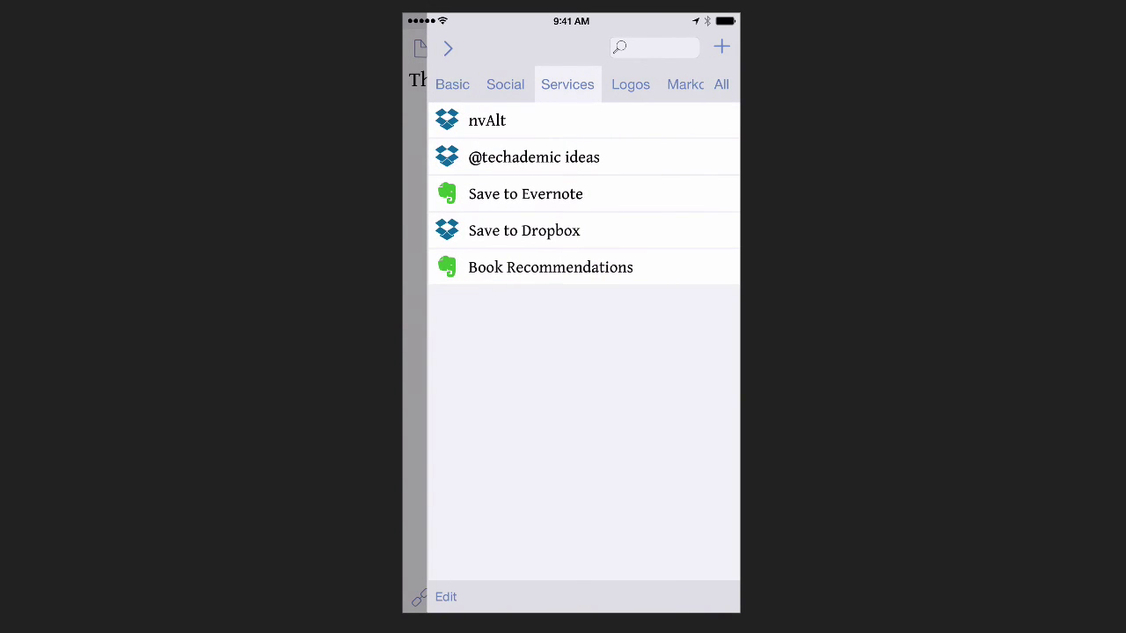
{"action": "left_click_drag", "start_coordinate": [475, 121], "coordinate": [588, 120]}
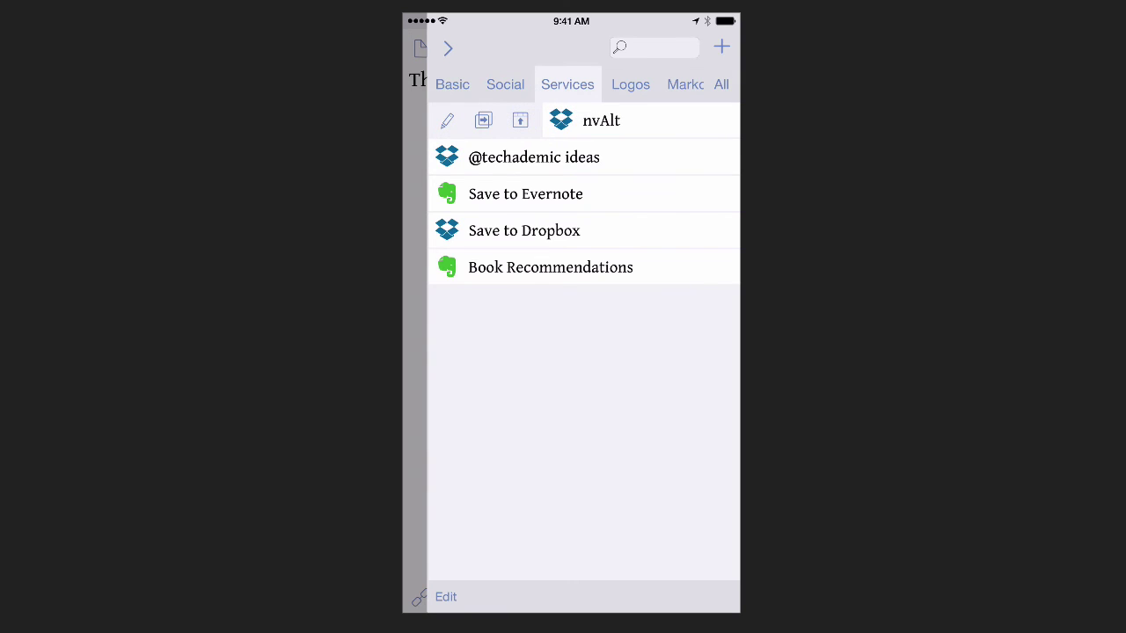
{"action": "left_click", "coordinate": [447, 120]}
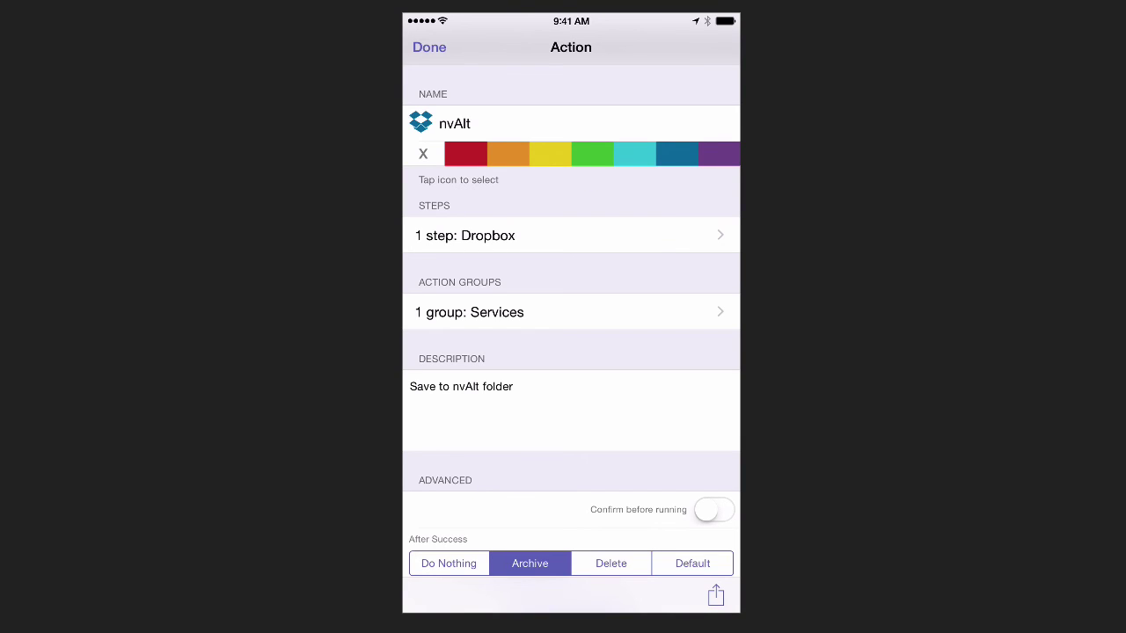
{"action": "left_click", "coordinate": [475, 235]}
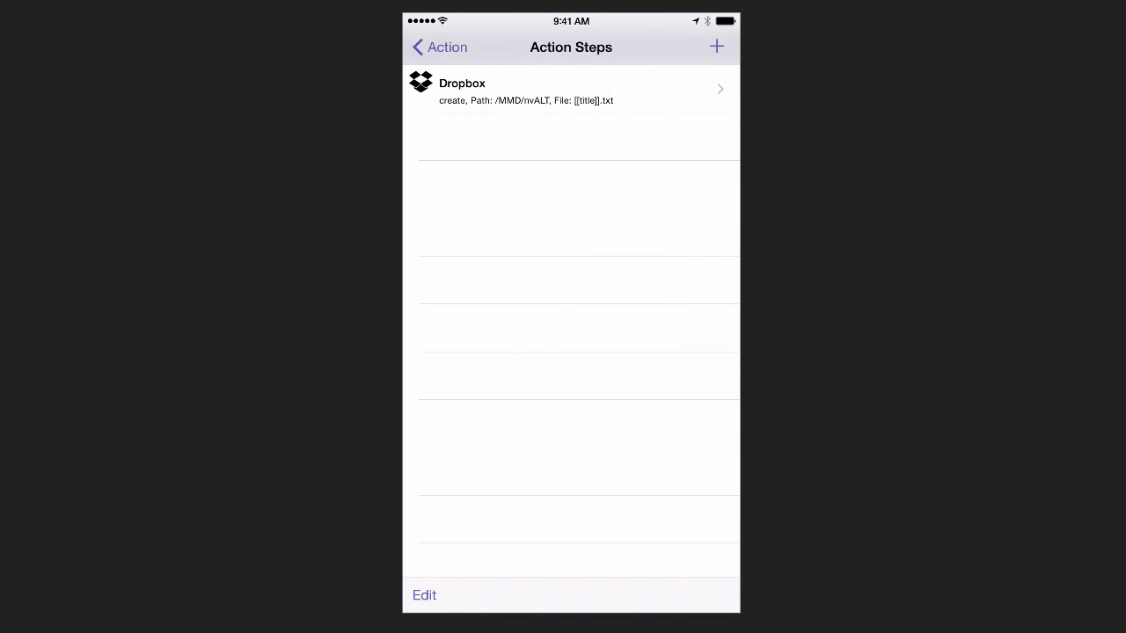
{"action": "left_click", "coordinate": [546, 90]}
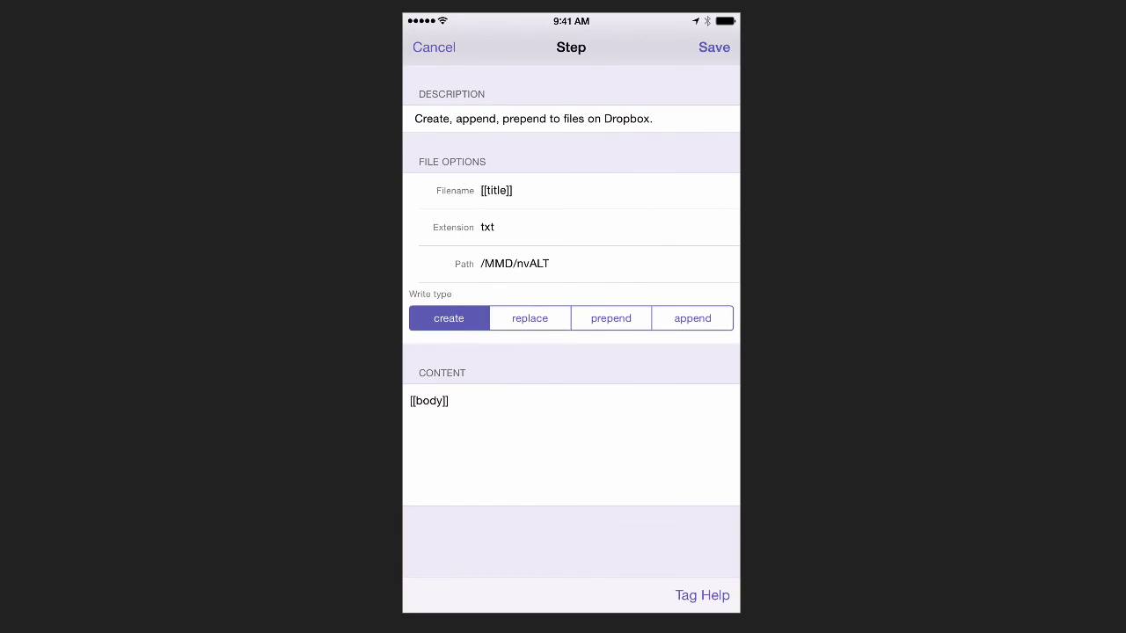
{"action": "left_click", "coordinate": [549, 264]}
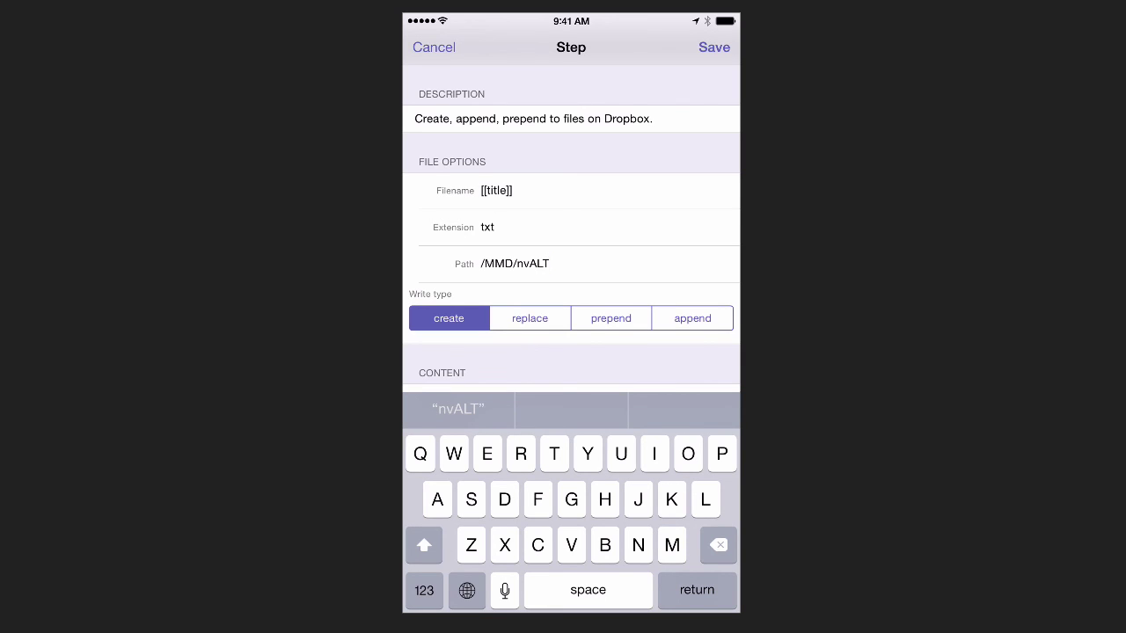
{"action": "left_click", "coordinate": [714, 48]}
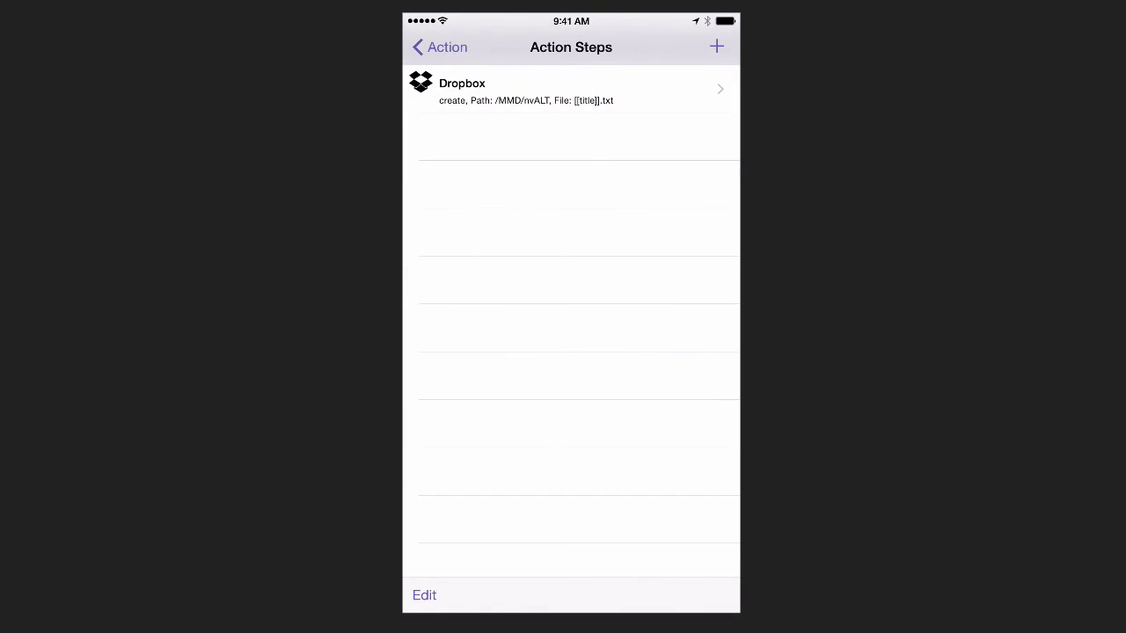
{"action": "left_click", "coordinate": [440, 47]}
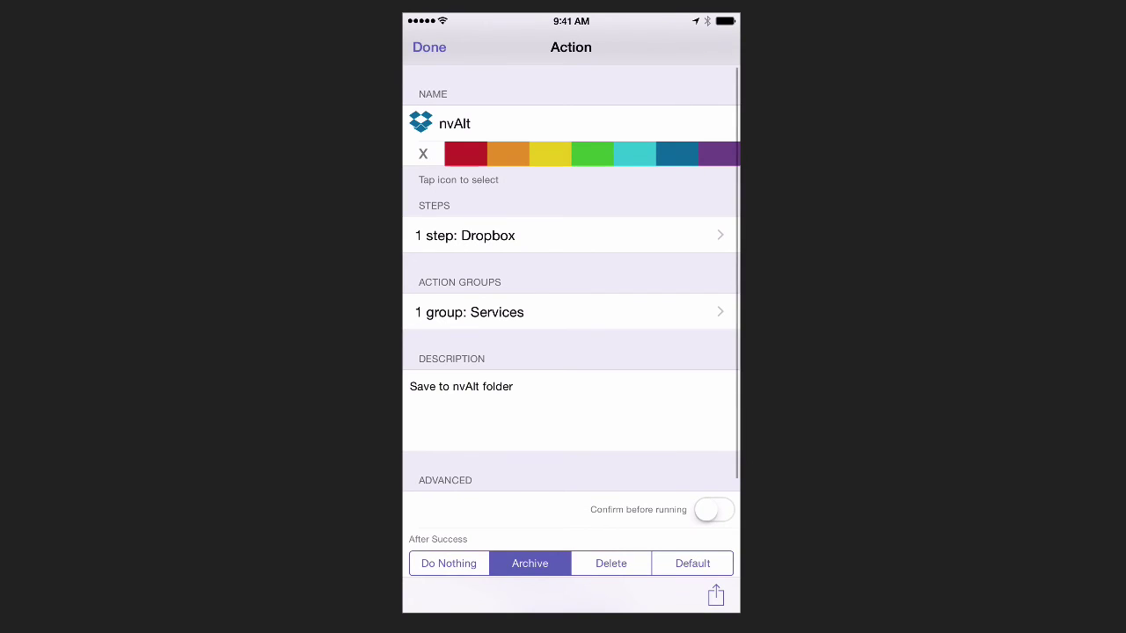
{"action": "left_click", "coordinate": [429, 47]}
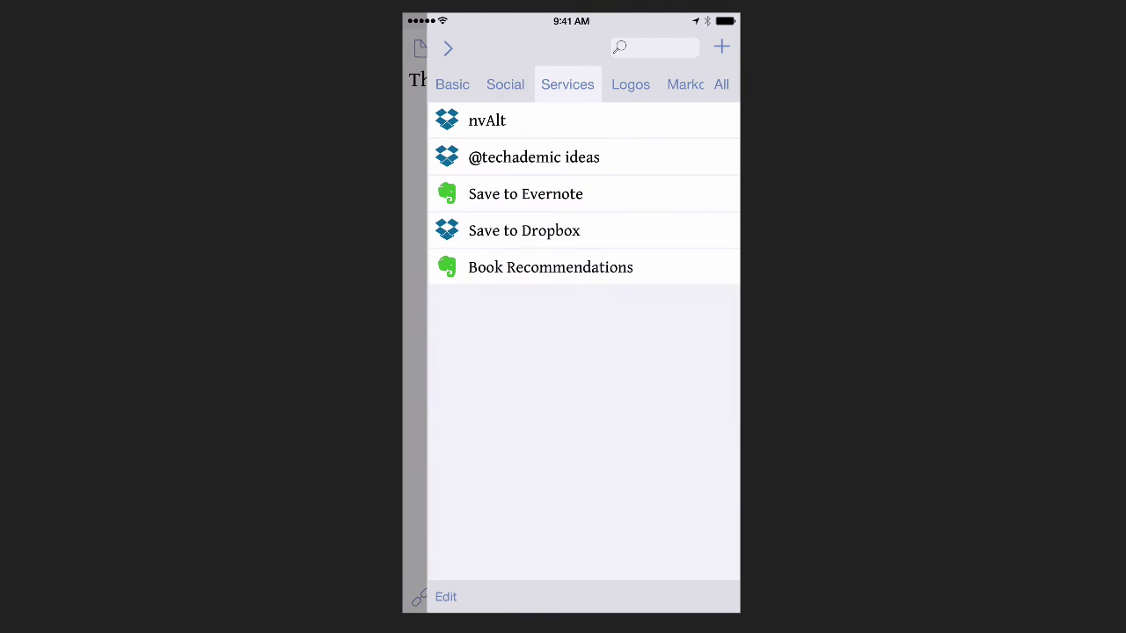